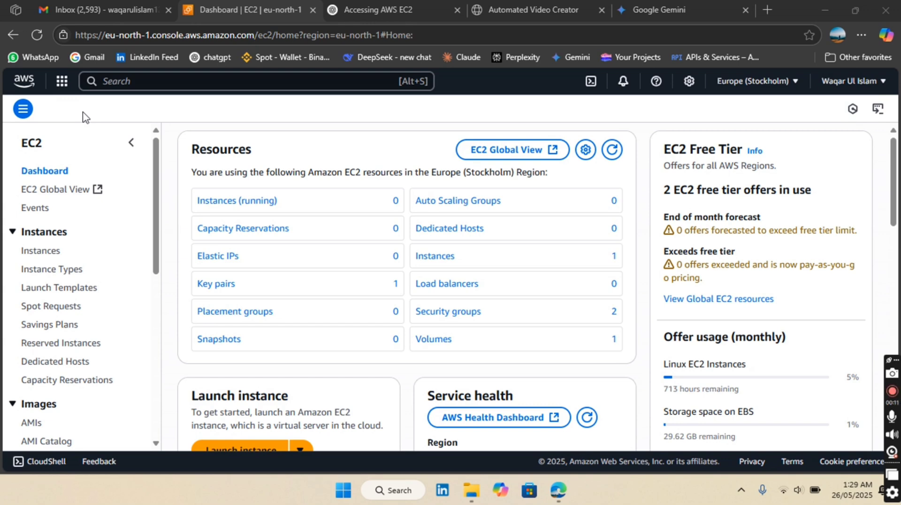
Step: Start launching a new instance from the EC2 dashboard
left_click(39, 174)
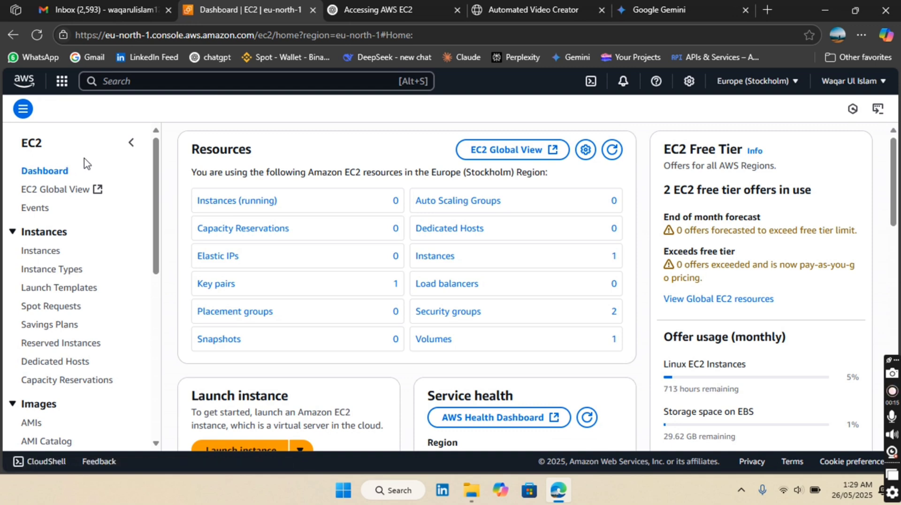
scroll(226, 134, "down", 4)
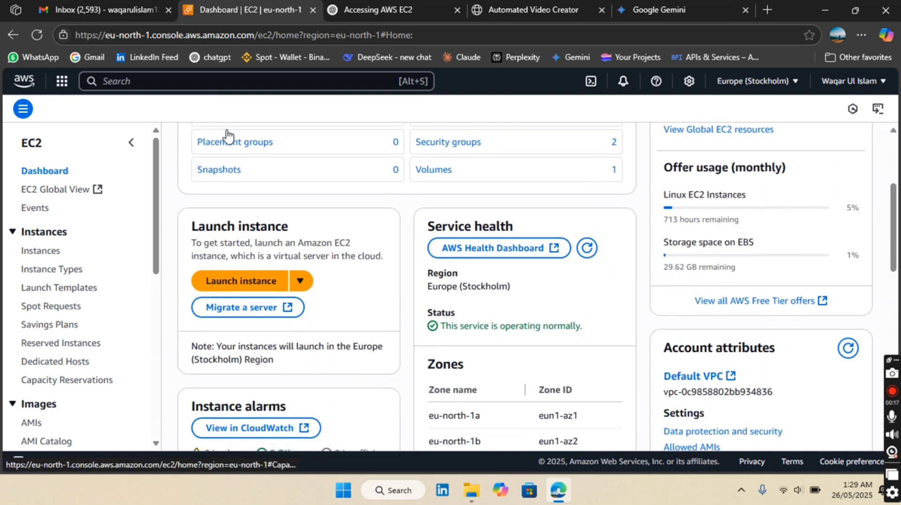
left_click(255, 277)
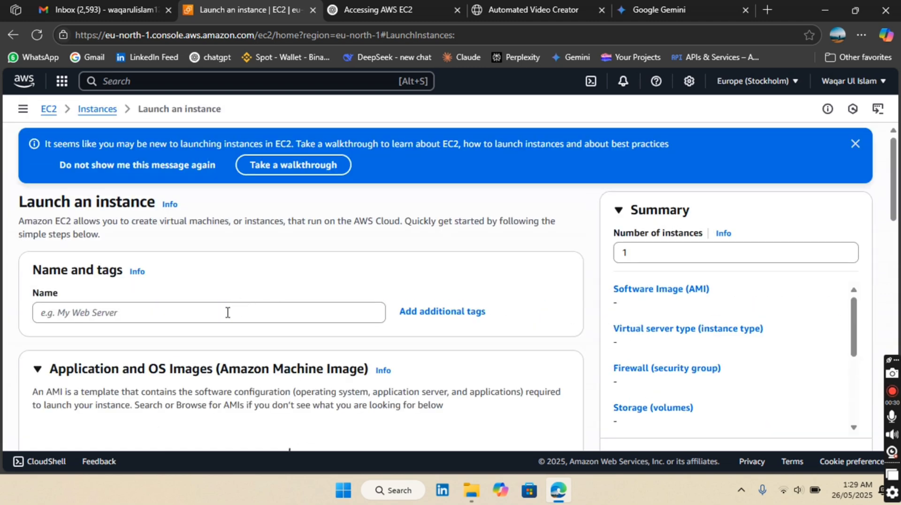
Step: Name the new instance My Web Server
left_click(228, 312)
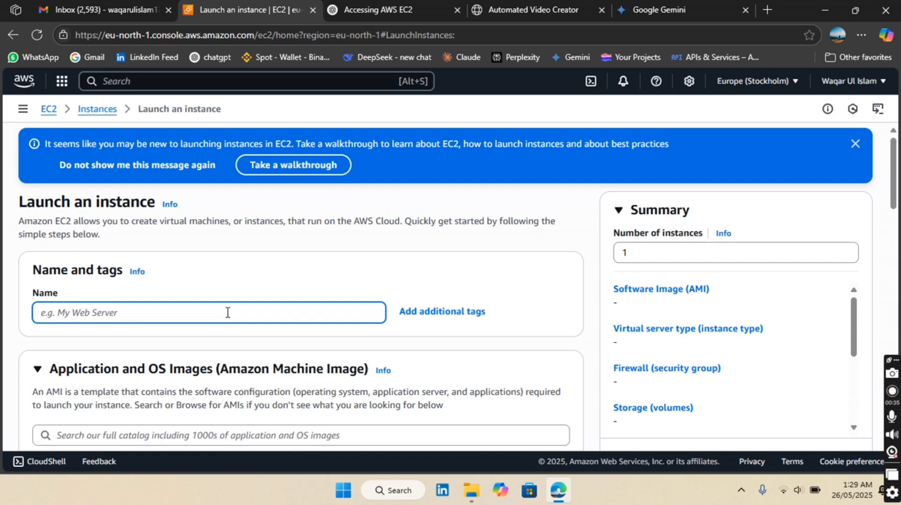
type("my")
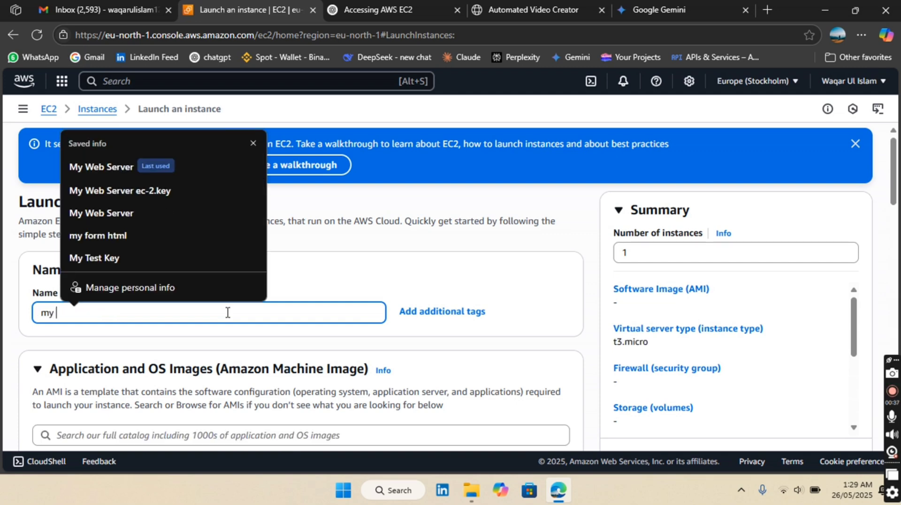
key("Down")
key("Escape")
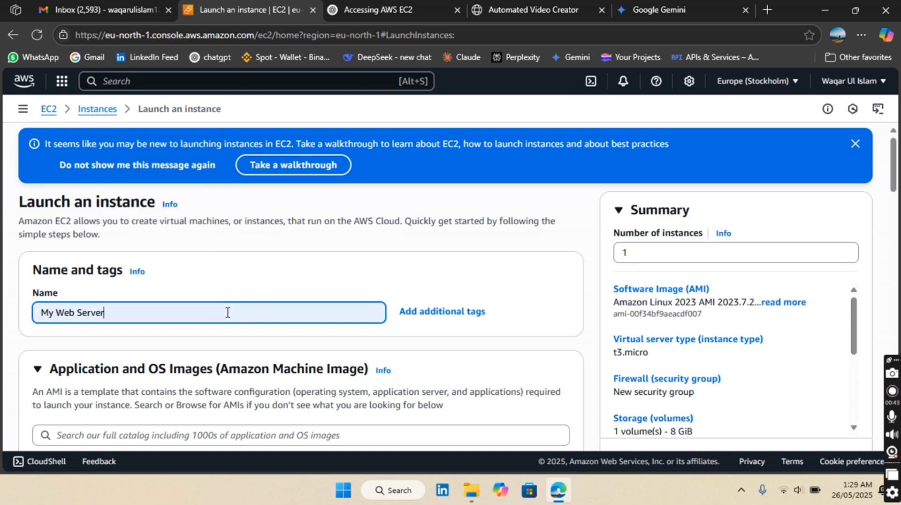
Step: Choose Ubuntu as the operating system image for the instance
scroll(227, 312, "down", 3)
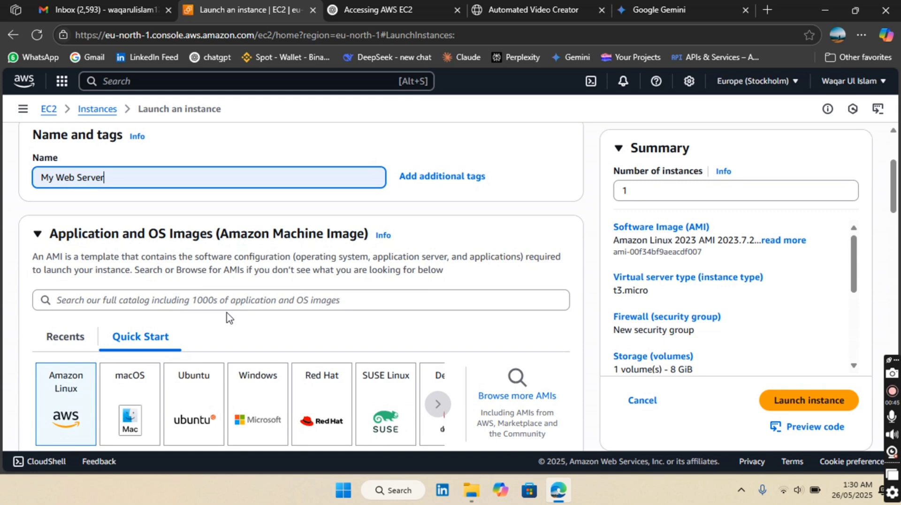
scroll(227, 314, "down", 2)
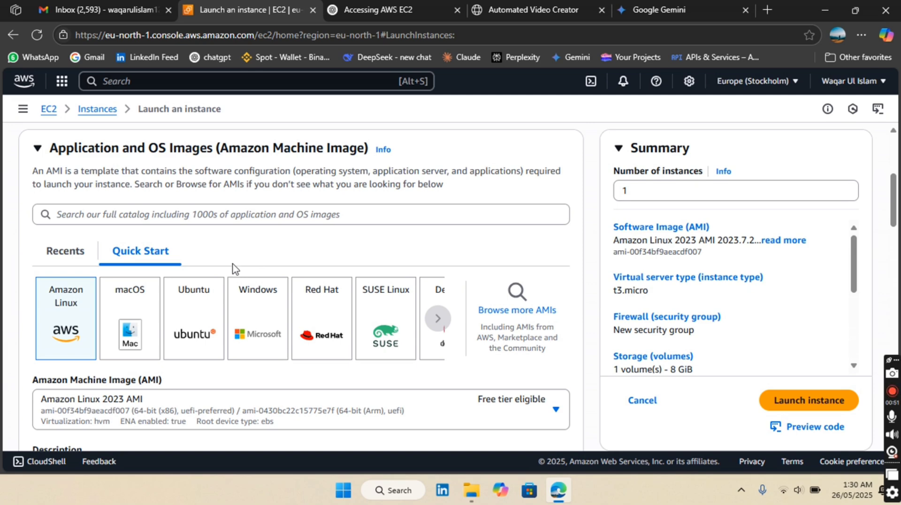
scroll(200, 314, "down", 1)
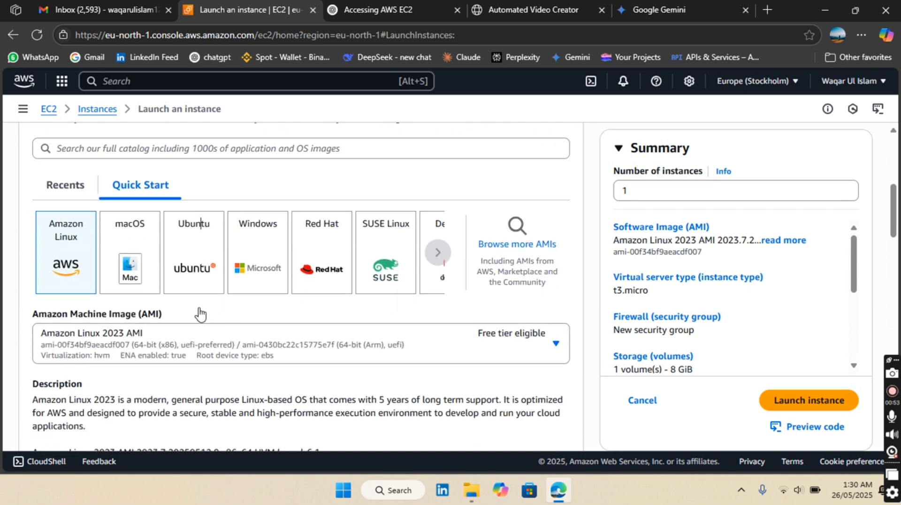
left_click(200, 223)
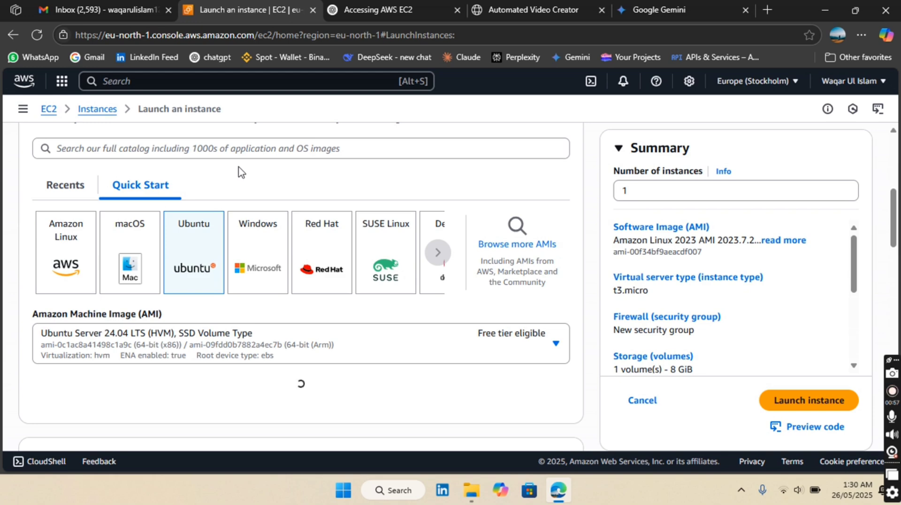
Step: Review the Ubuntu image details and the available instance types
scroll(263, 338, "down", 2)
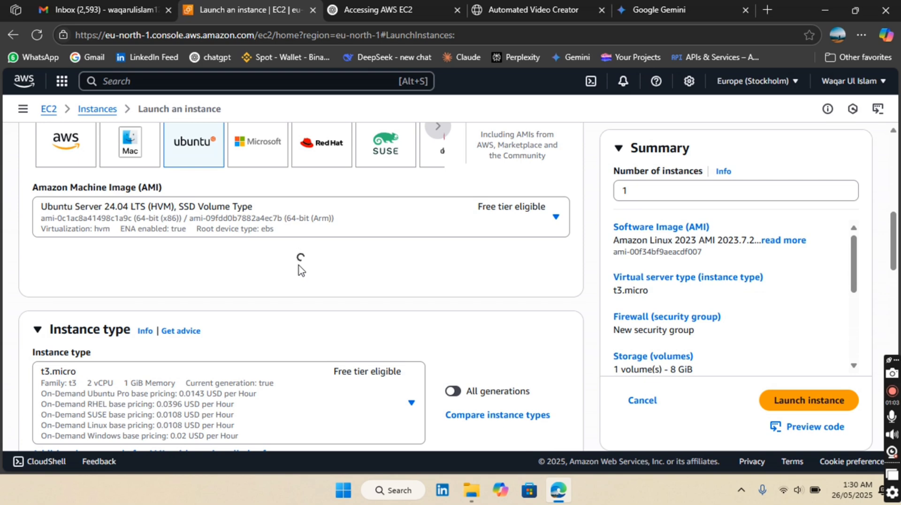
scroll(300, 269, "down", 1)
scroll(299, 269, "down", 2)
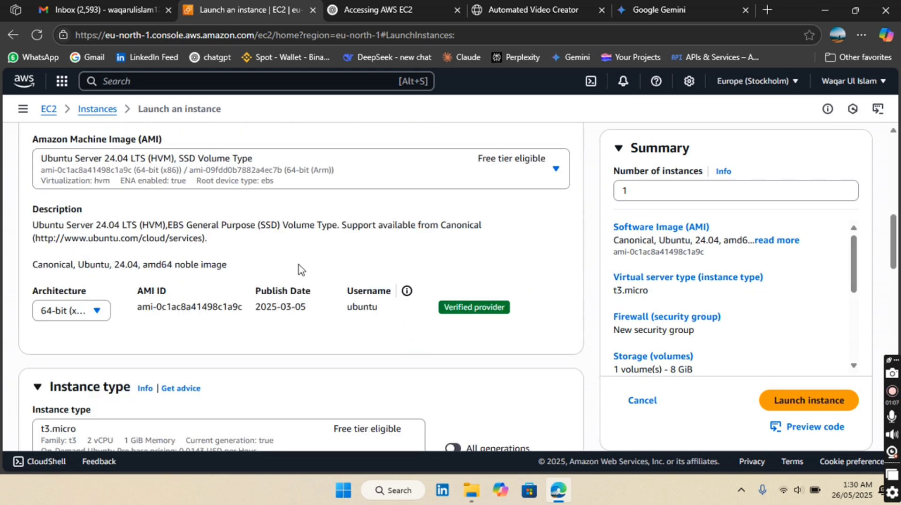
scroll(299, 268, "down", 3)
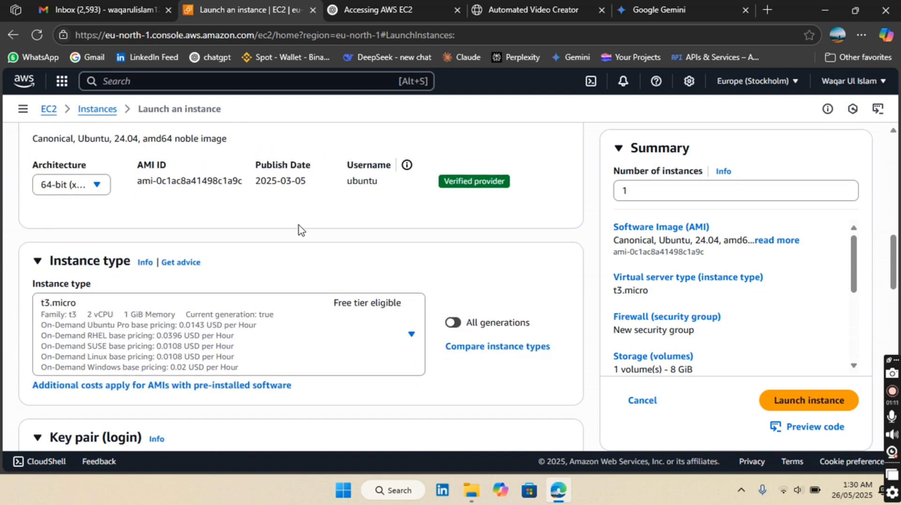
scroll(300, 230, "down", 1)
scroll(301, 229, "down", 1)
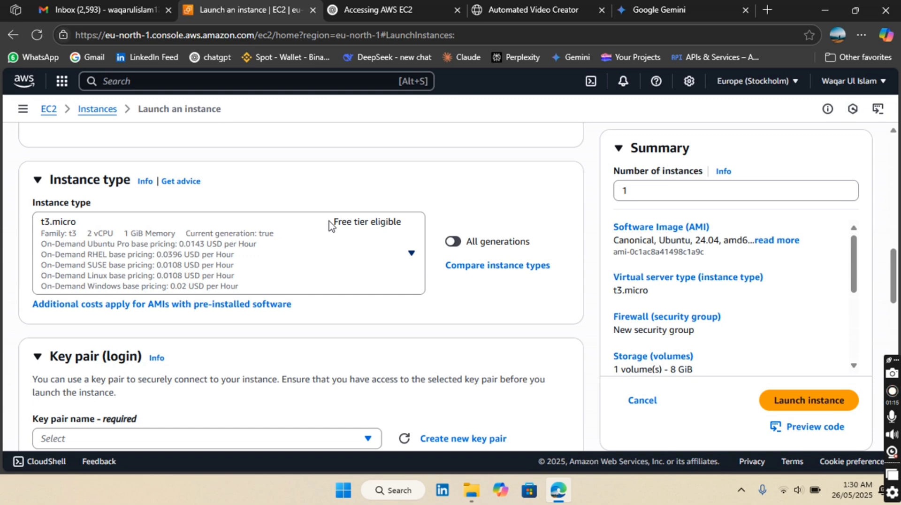
left_click(50, 217)
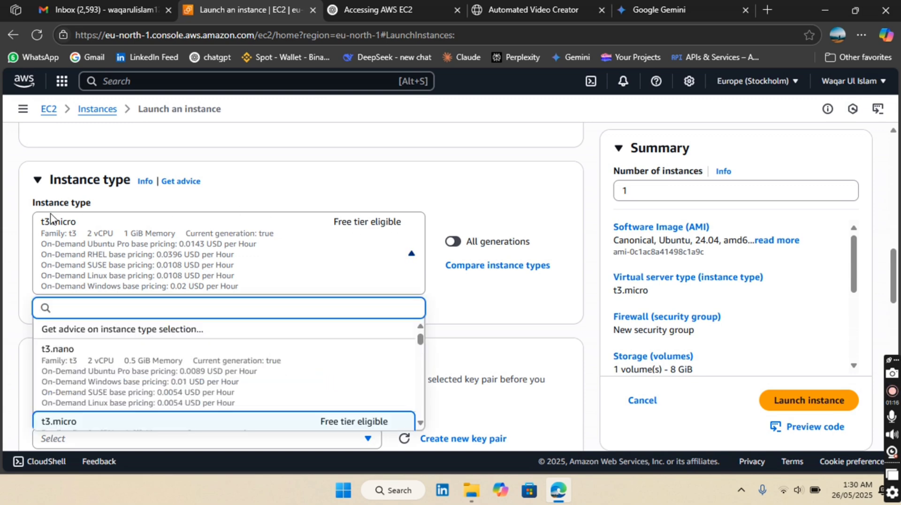
left_click(261, 197)
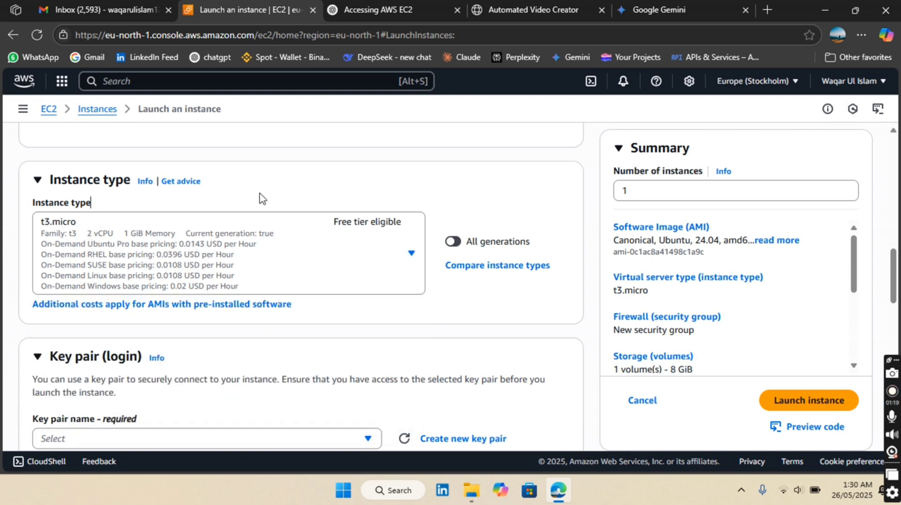
Step: Create a new RSA key pair named mykey in .pem format for logging in to the instance
scroll(261, 198, "down", 2)
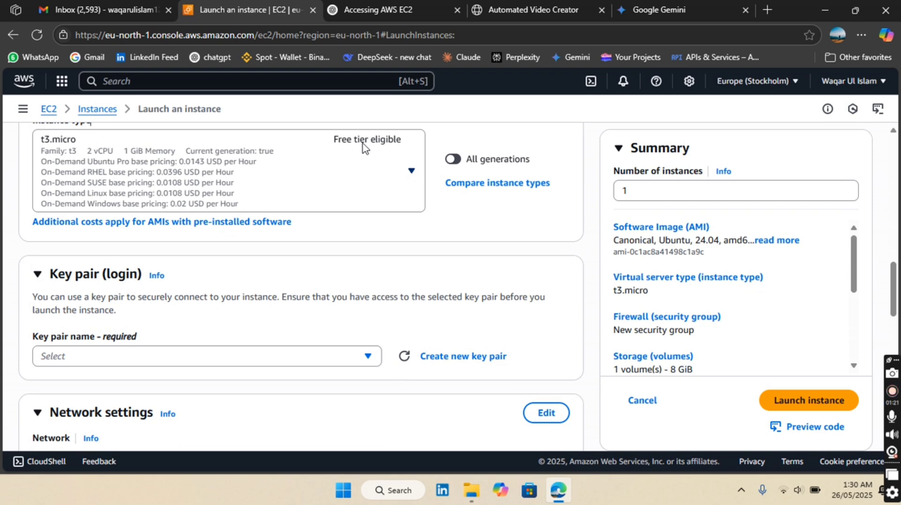
scroll(288, 290, "down", 1)
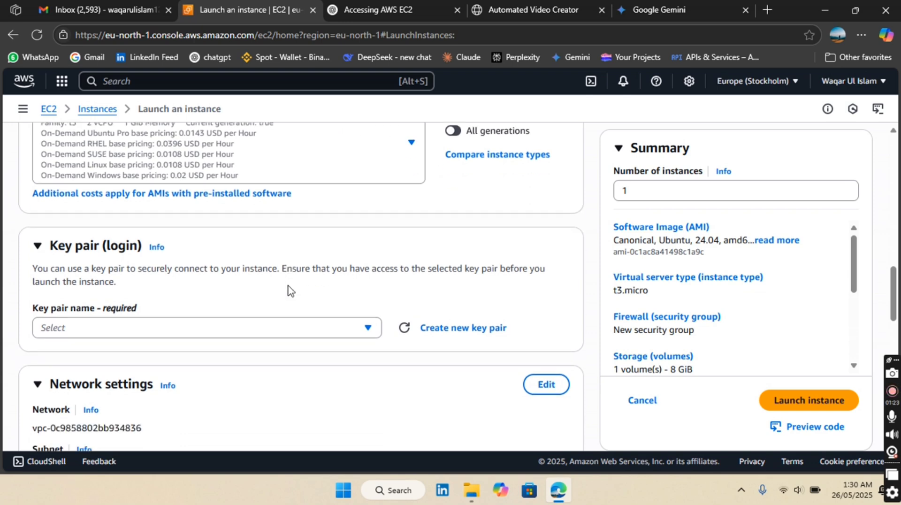
left_click(267, 305)
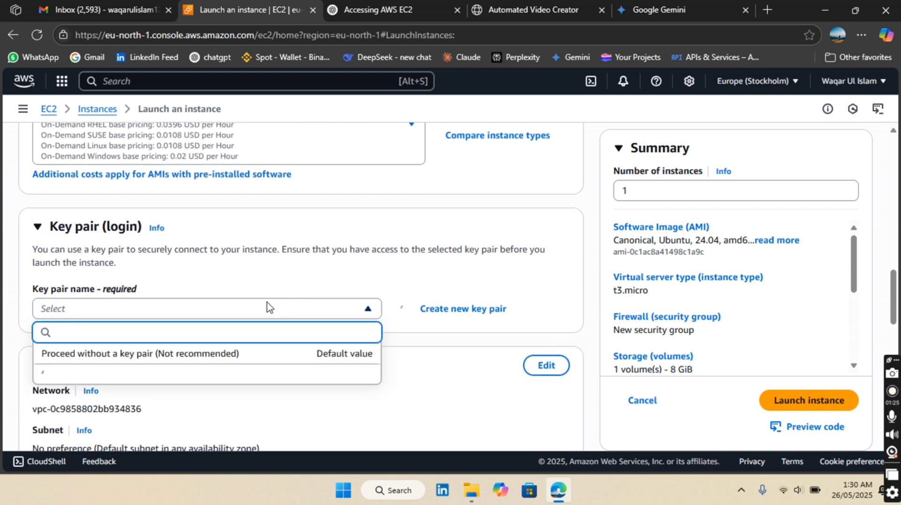
left_click(462, 312)
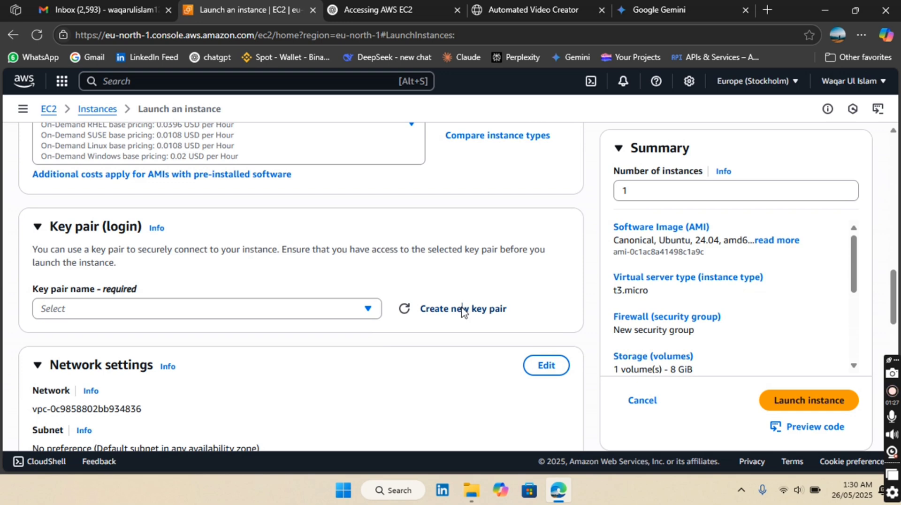
left_click(462, 312)
left_click(449, 210)
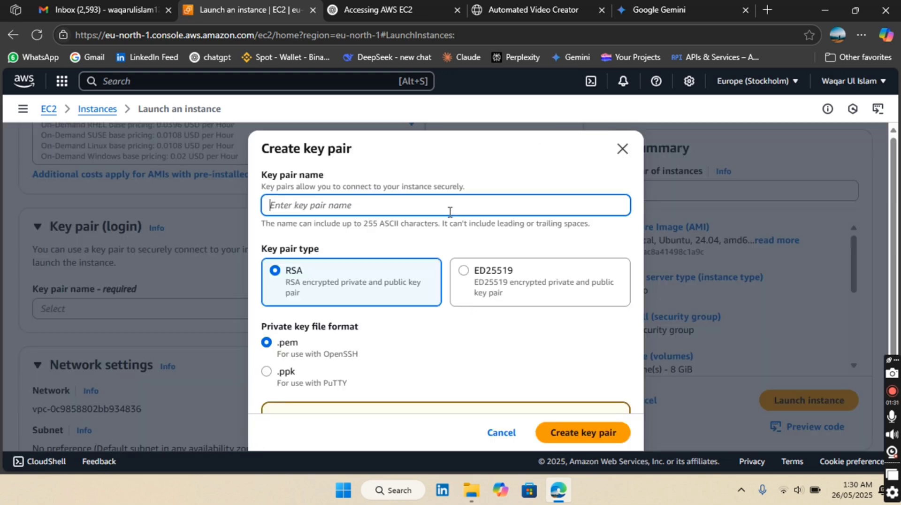
type("my")
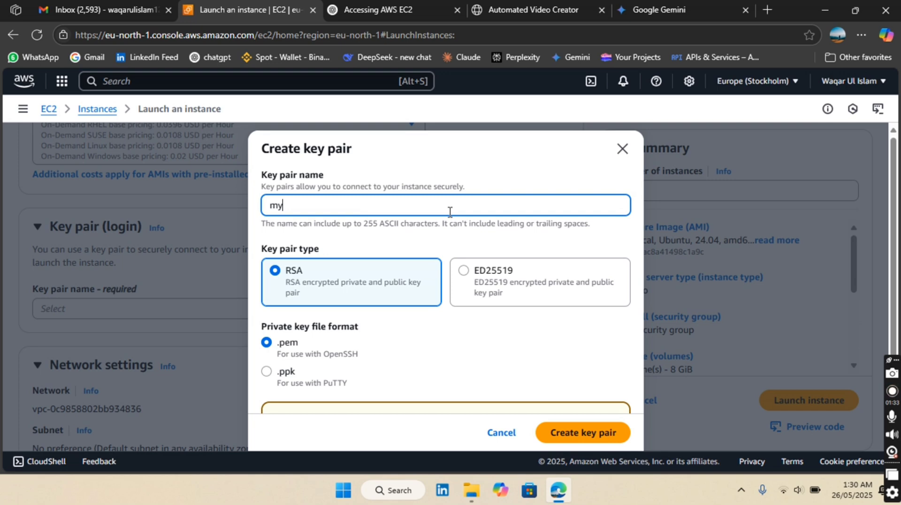
type("key")
scroll(428, 328, "down", 3)
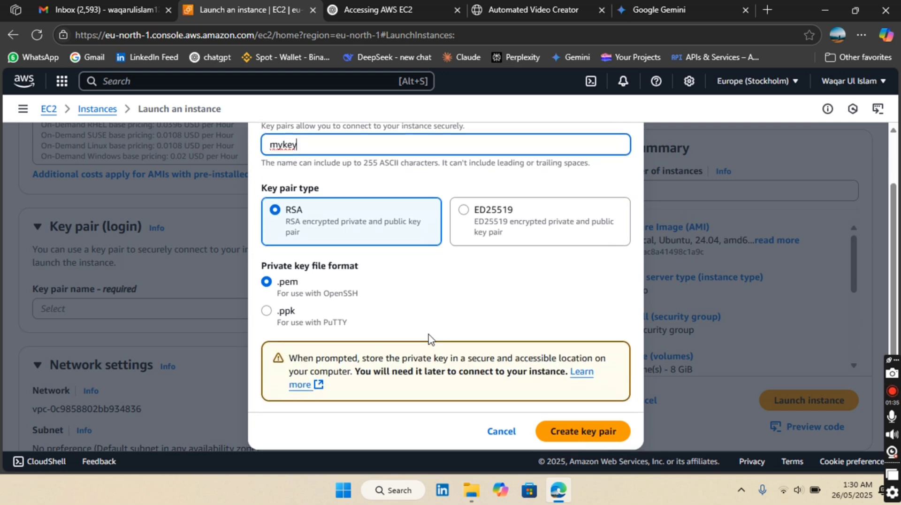
left_click(565, 427)
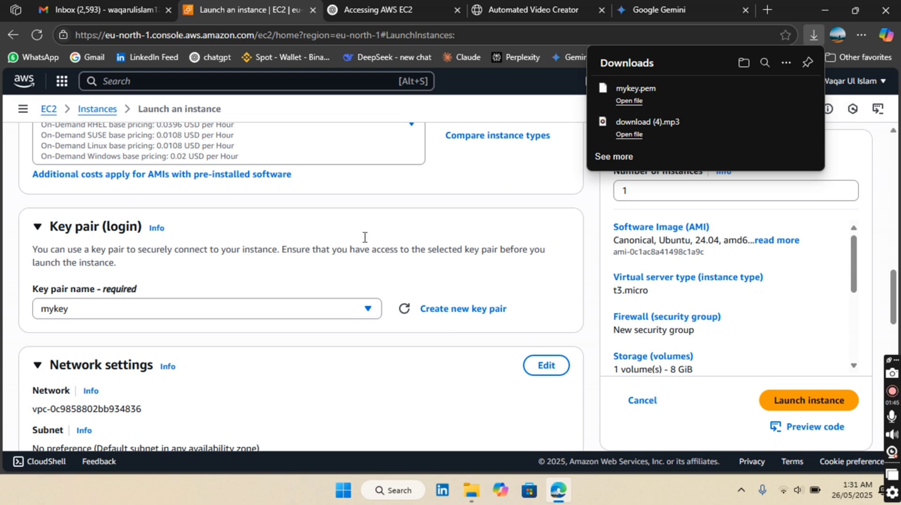
Step: Allow HTTPS and HTTP traffic from the internet in the new security group's firewall rules
scroll(334, 256, "down", 3)
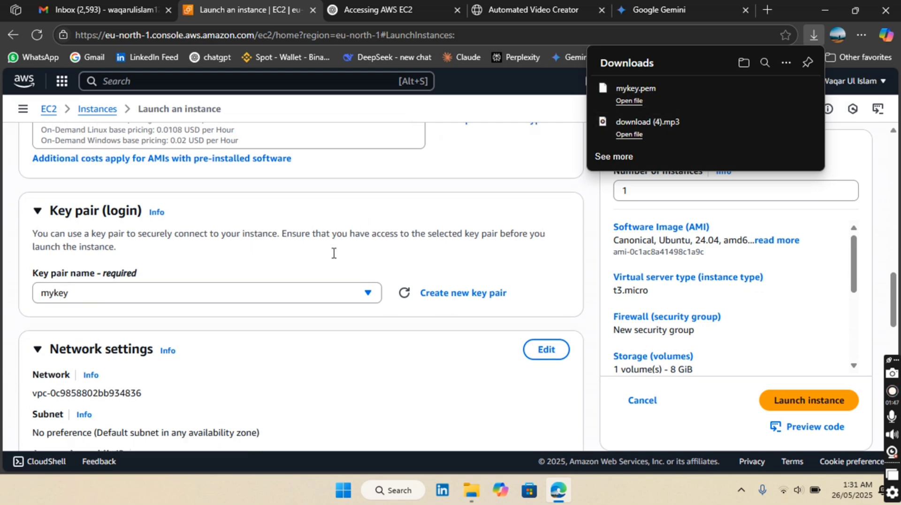
scroll(334, 259, "down", 1)
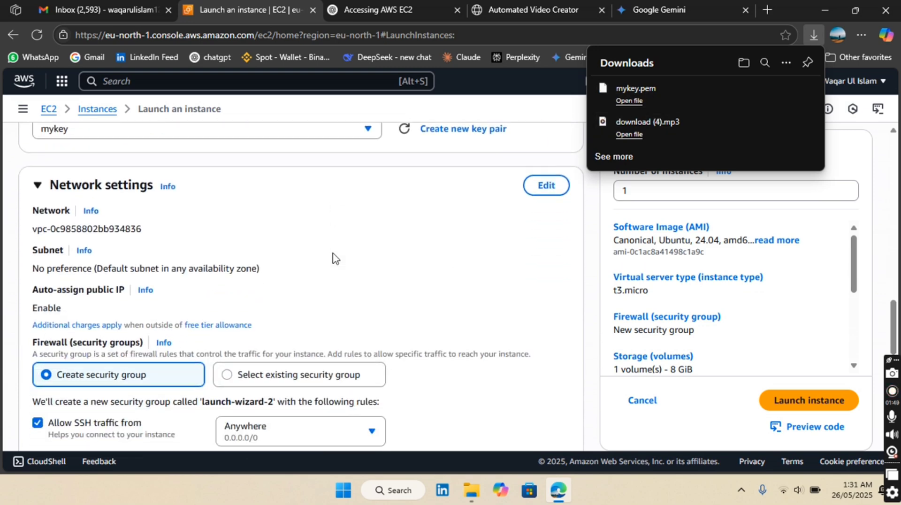
scroll(333, 258, "down", 2)
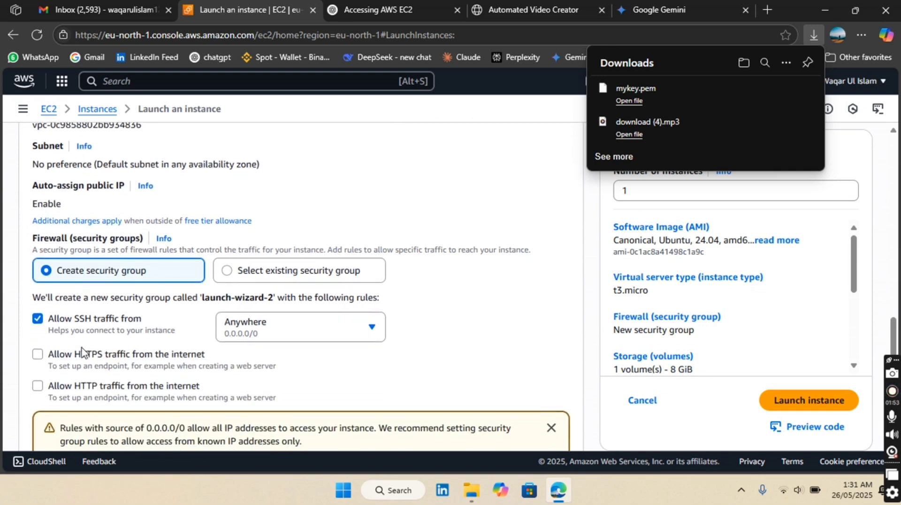
left_click(40, 359)
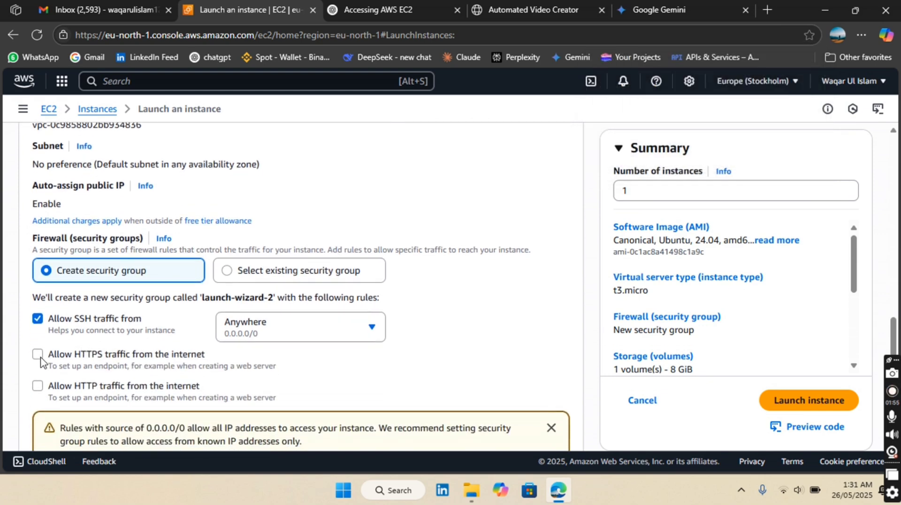
left_click(41, 361)
left_click(38, 386)
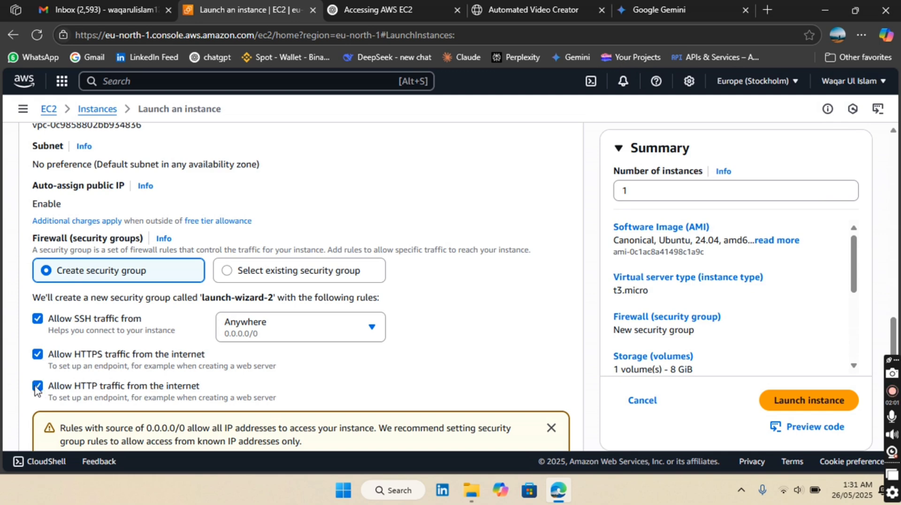
Step: Examine the root volume's size, the available volume types and the free-tier storage allowance
scroll(10, 326, "down", 3)
scroll(9, 329, "down", 2)
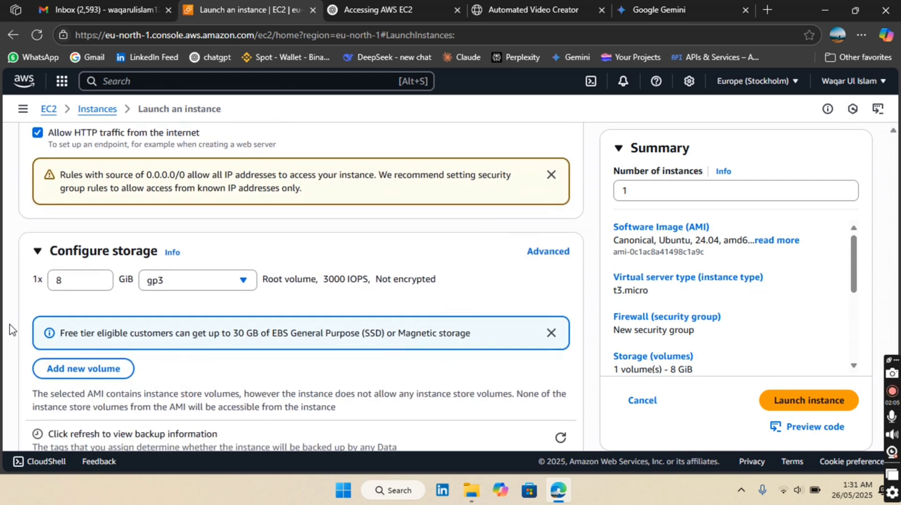
left_click(179, 293)
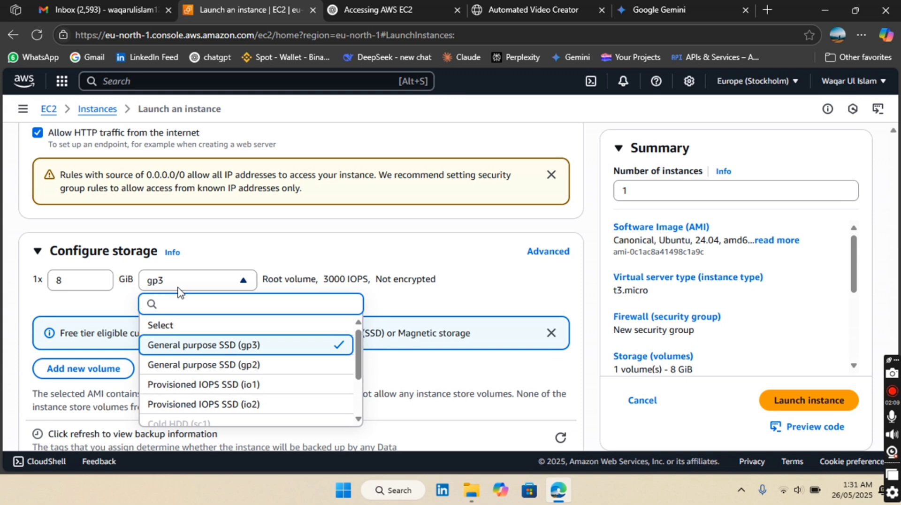
left_click(178, 288)
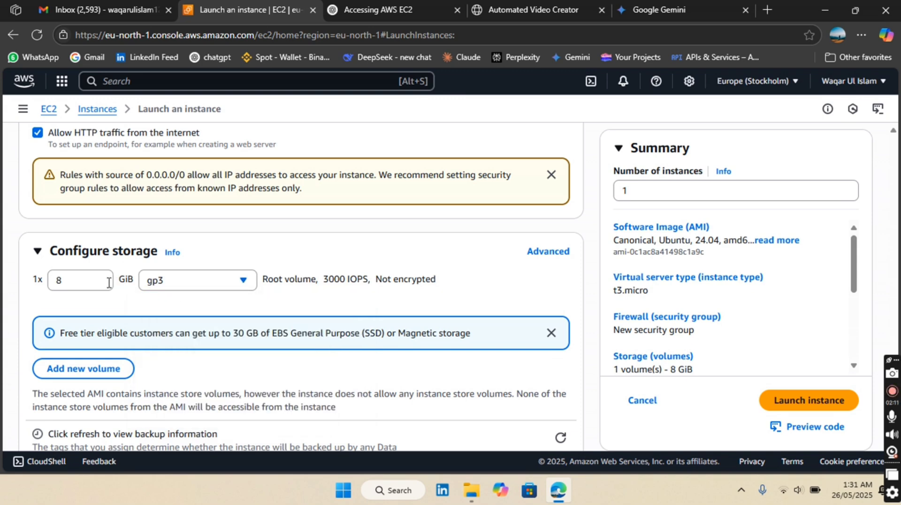
scroll(72, 286, "down", 1)
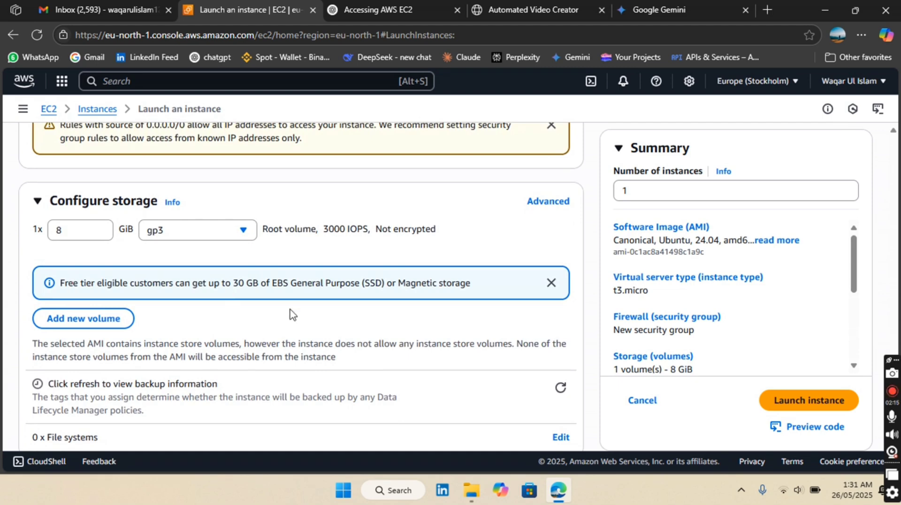
scroll(260, 314, "down", 1)
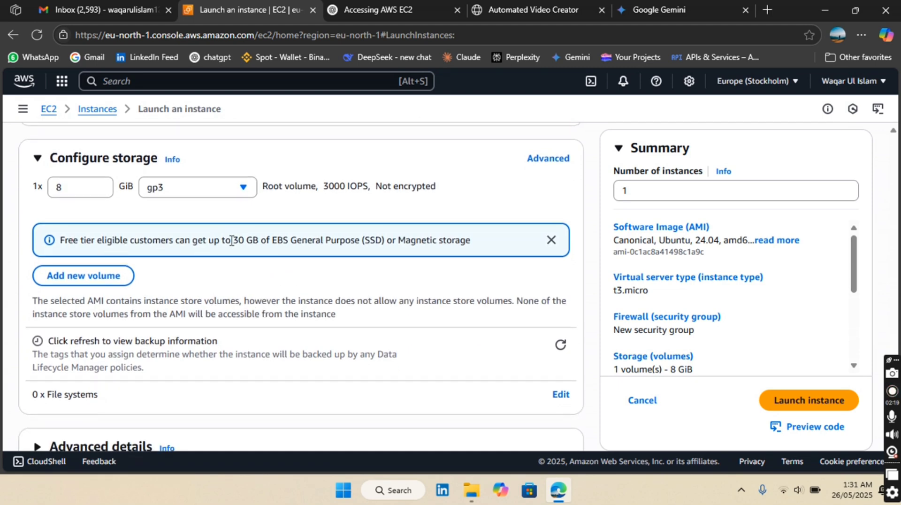
left_click_drag(231, 240, 261, 240)
scroll(185, 262, "down", 1)
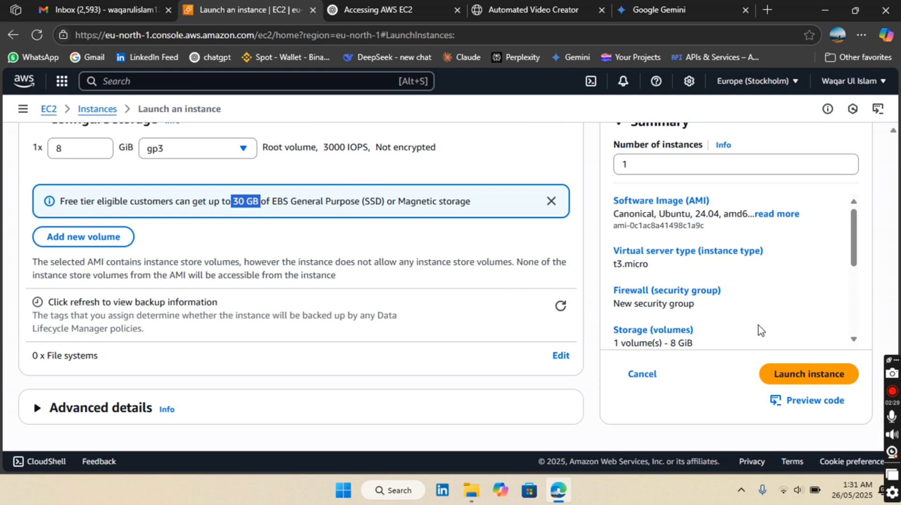
Step: Launch the configured instance and open its connection options, reviewing the EC2 Instance Connect details
left_click(799, 379)
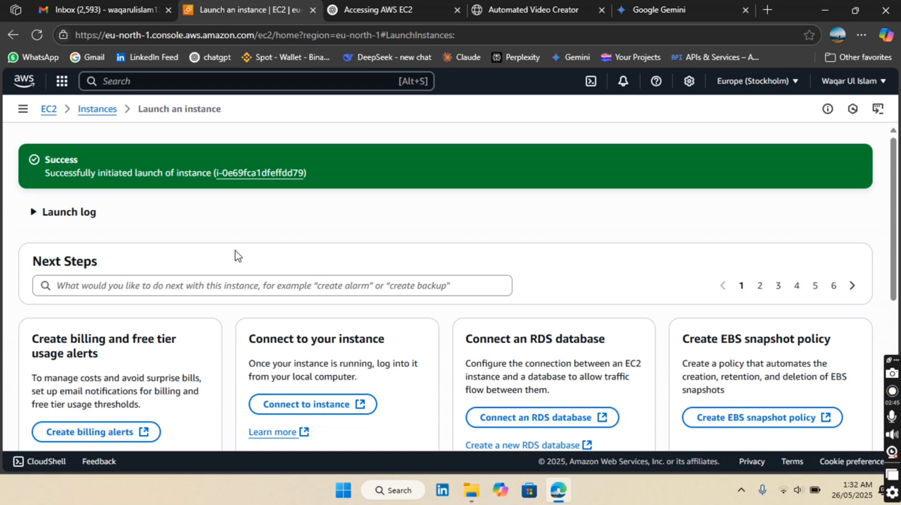
scroll(238, 256, "down", 1)
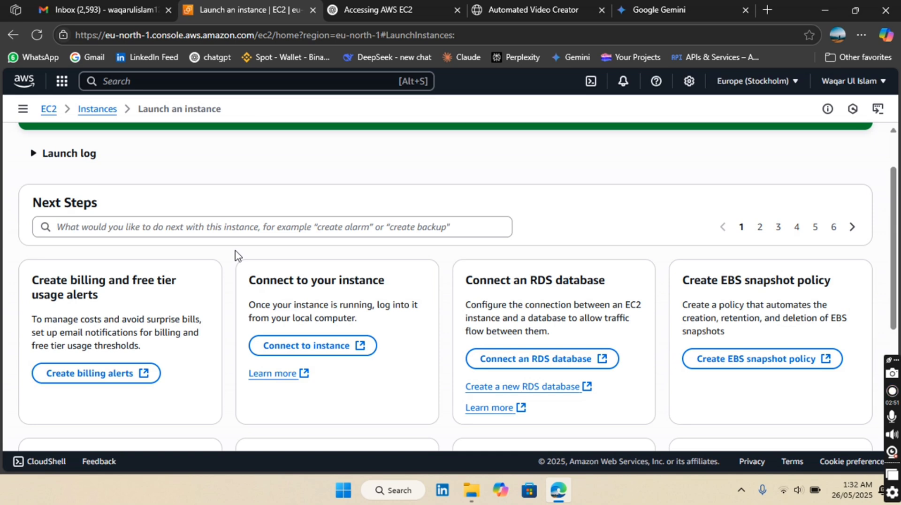
scroll(238, 256, "down", 1)
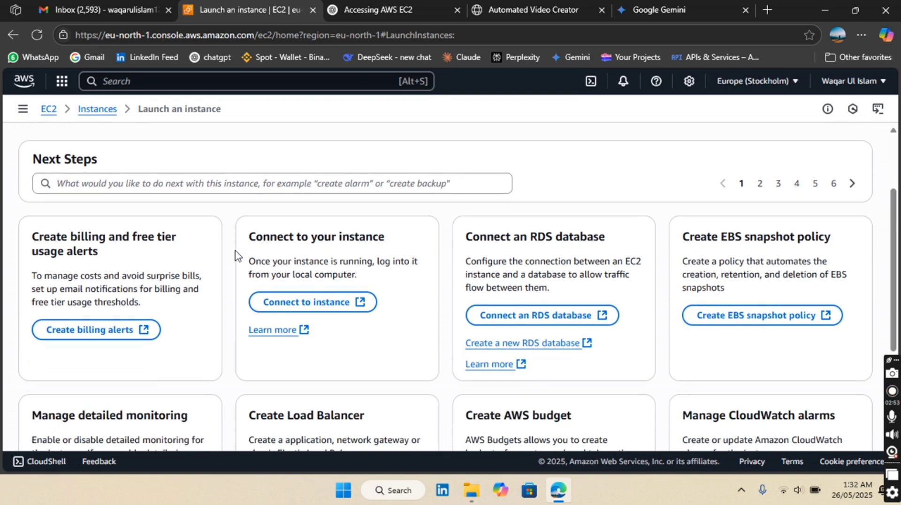
scroll(236, 256, "down", 1)
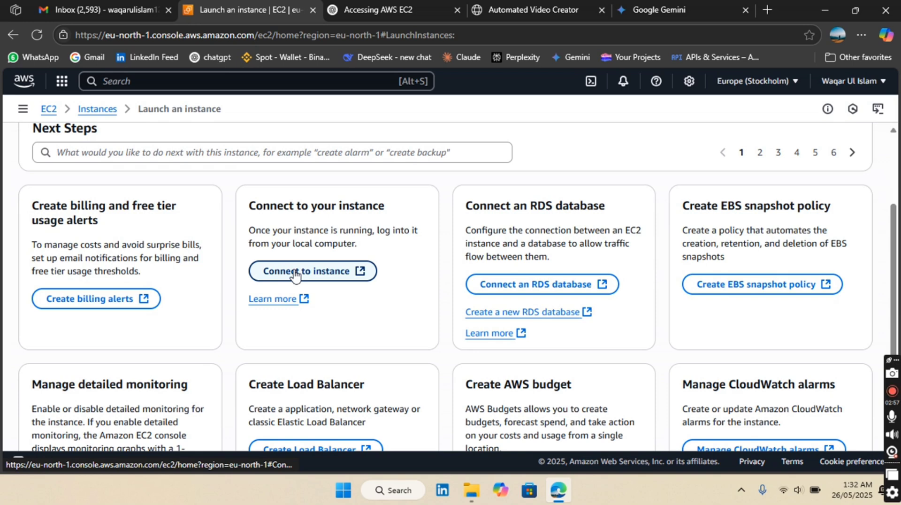
left_click(294, 276)
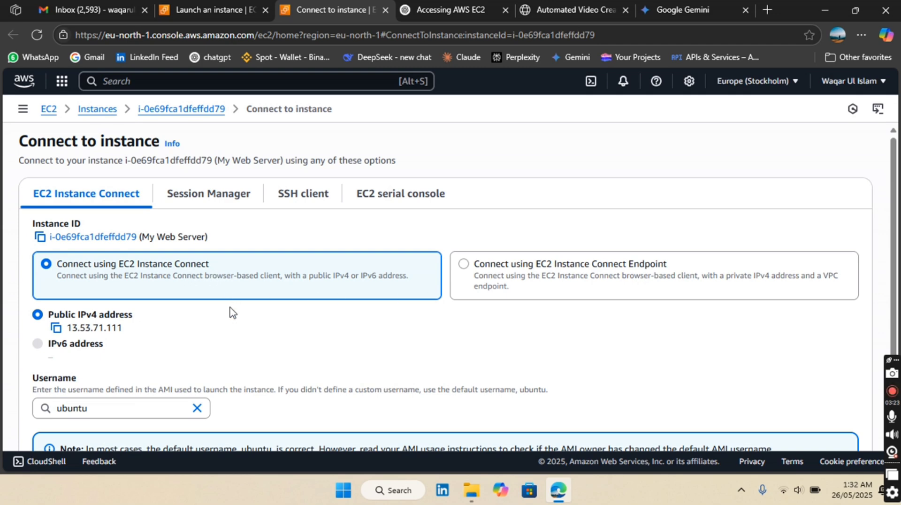
scroll(232, 312, "down", 2)
scroll(231, 312, "up", 1)
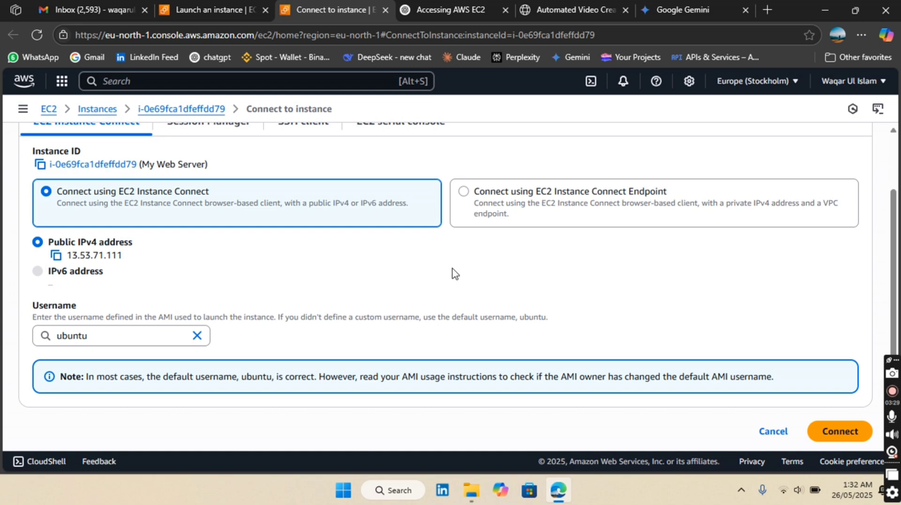
scroll(469, 281, "up", 1)
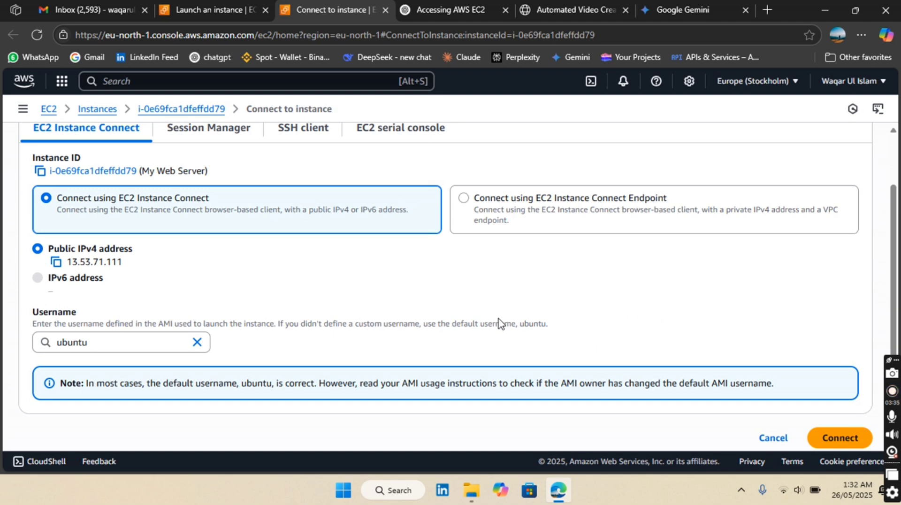
Step: Open Git Bash on the local computer in a maximized window
left_click(401, 490)
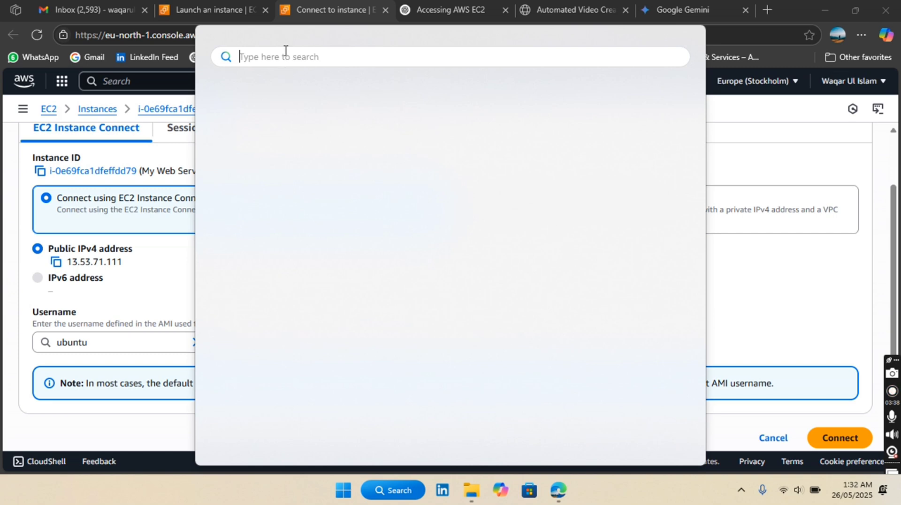
type("git")
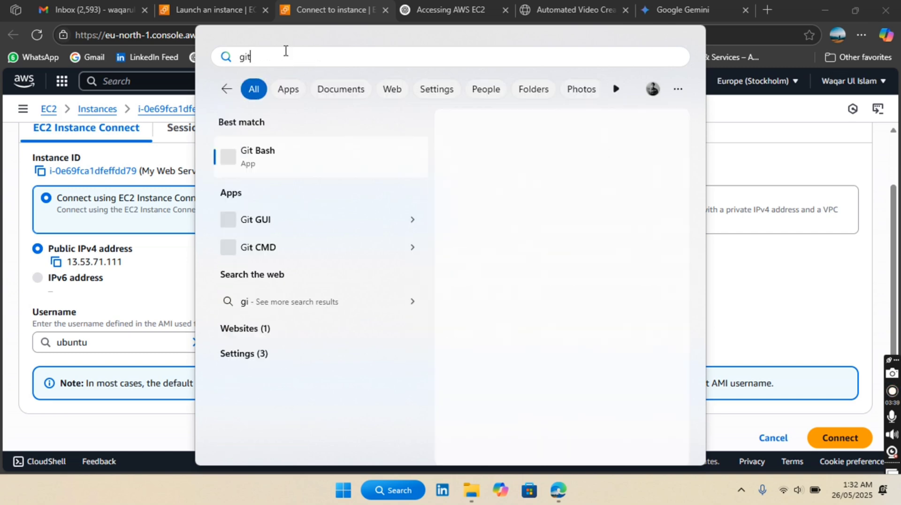
left_click(256, 160)
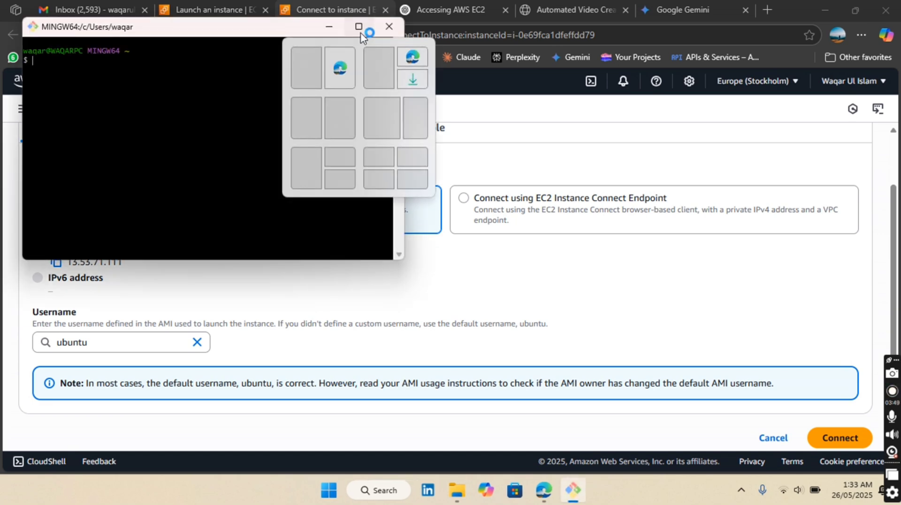
left_click(359, 26)
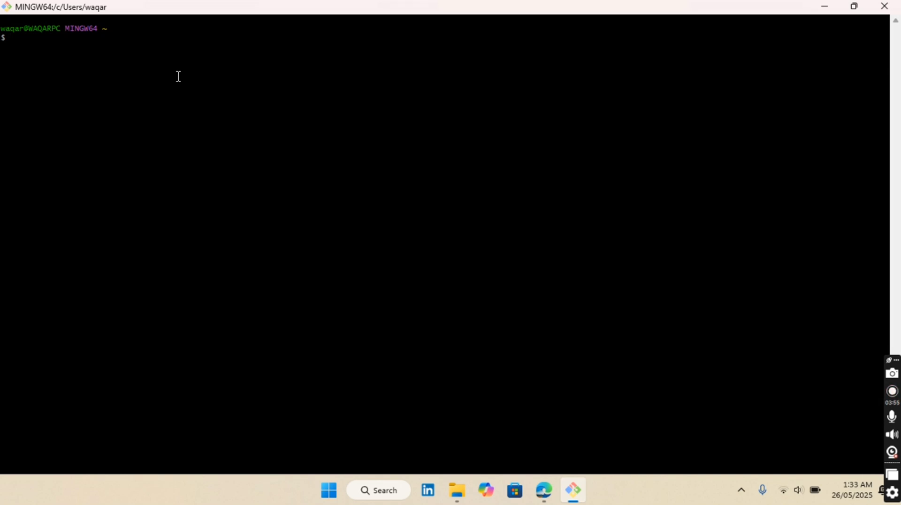
Step: Recall the previous ssh command in Git Bash and check the new key file's name in the Downloads folder
key("shift+Insert")
key("Up")
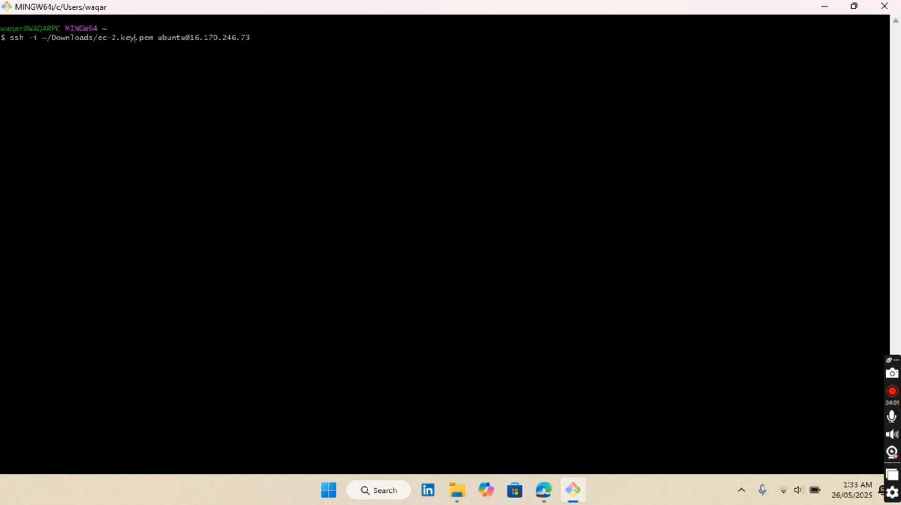
left_click(462, 492)
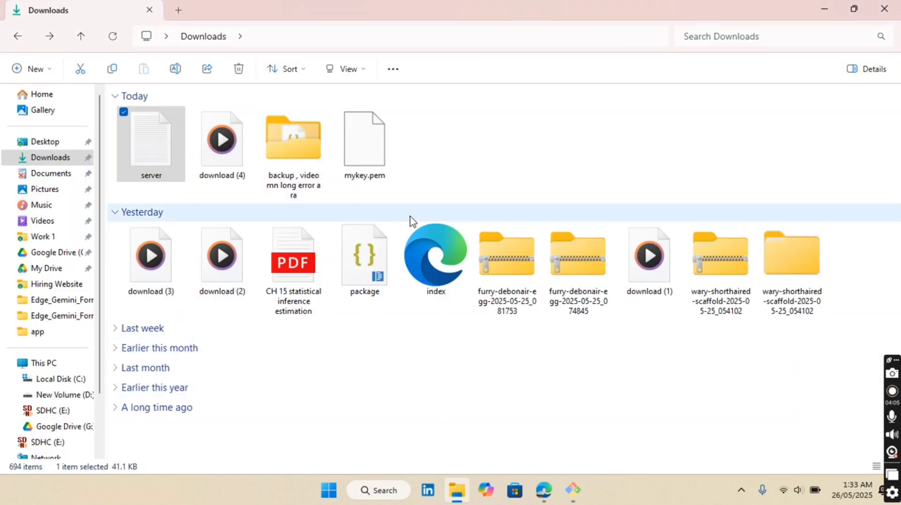
left_click(113, 37)
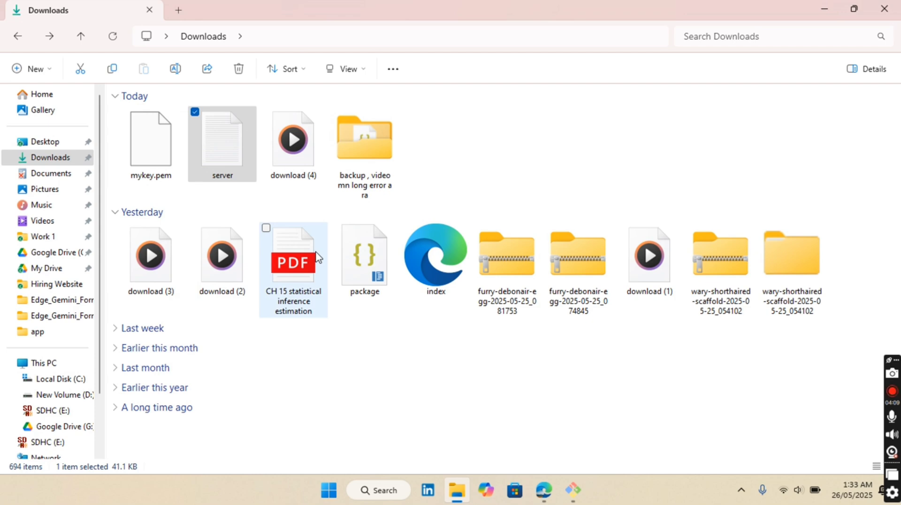
key("alt+Tab")
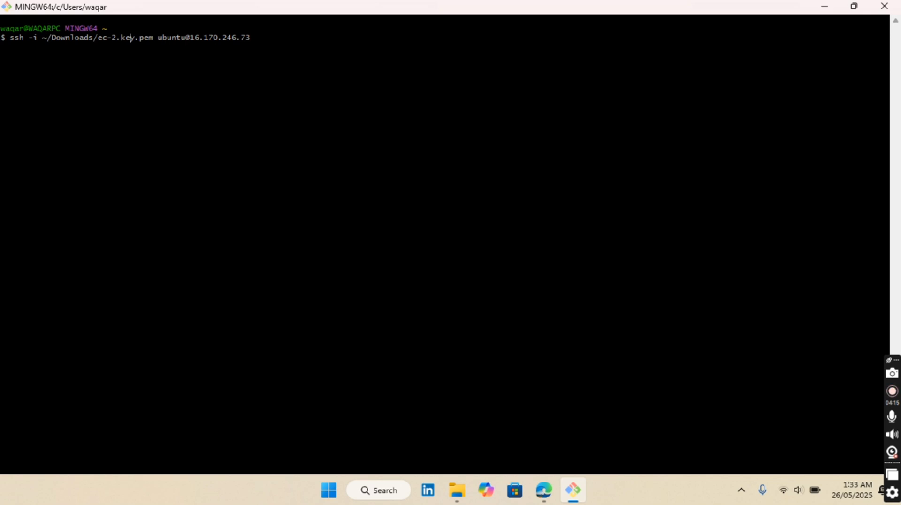
Step: Change the key file in the ssh command to ~/Downloads/mykey.pem
key("BackSpace")
key("BackSpace")
key("BackSpace")
key("BackSpace")
key("BackSpace")
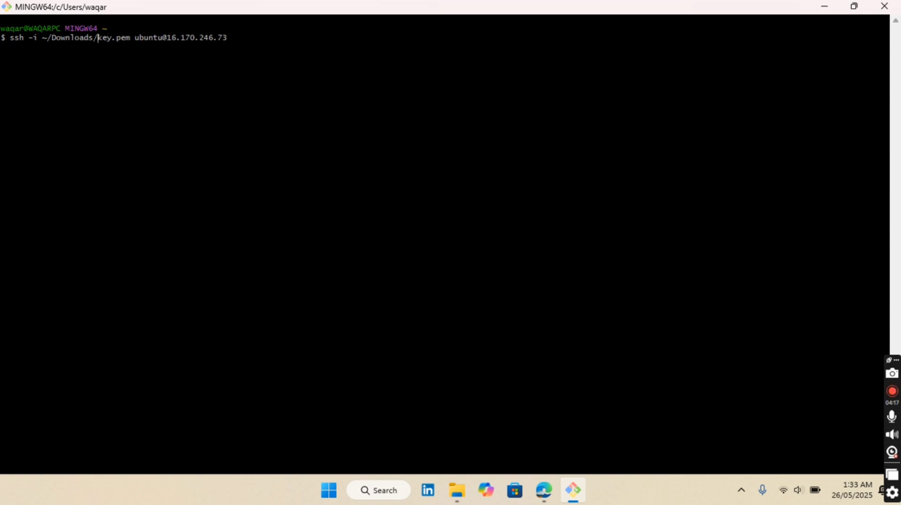
type("my")
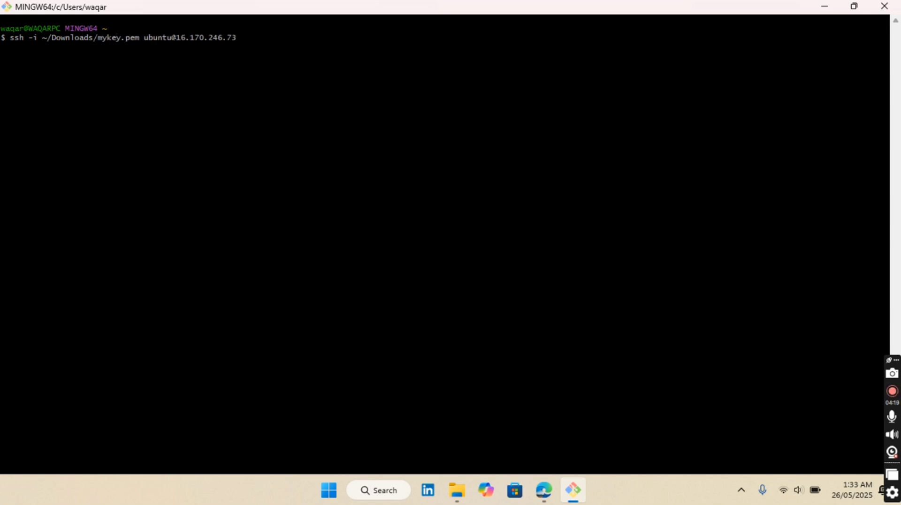
Step: Switch back to the AWS console in the browser and look over the EC2 dashboard for the instance's details
key("alt+Tab")
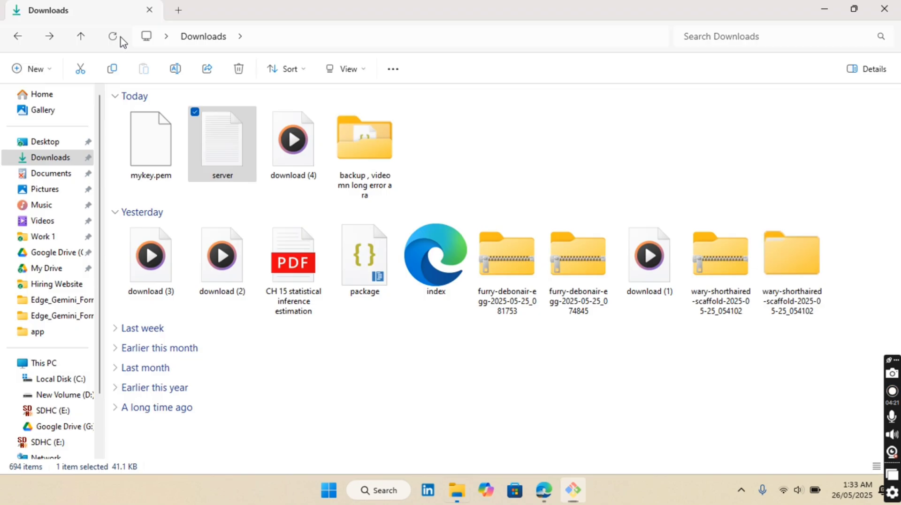
key("alt+Tab")
key("Tab")
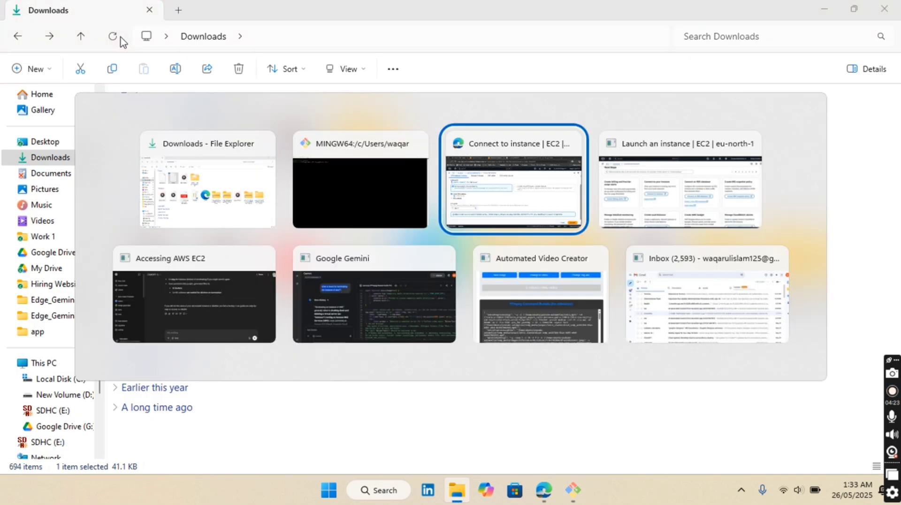
scroll(136, 140, "up", 3)
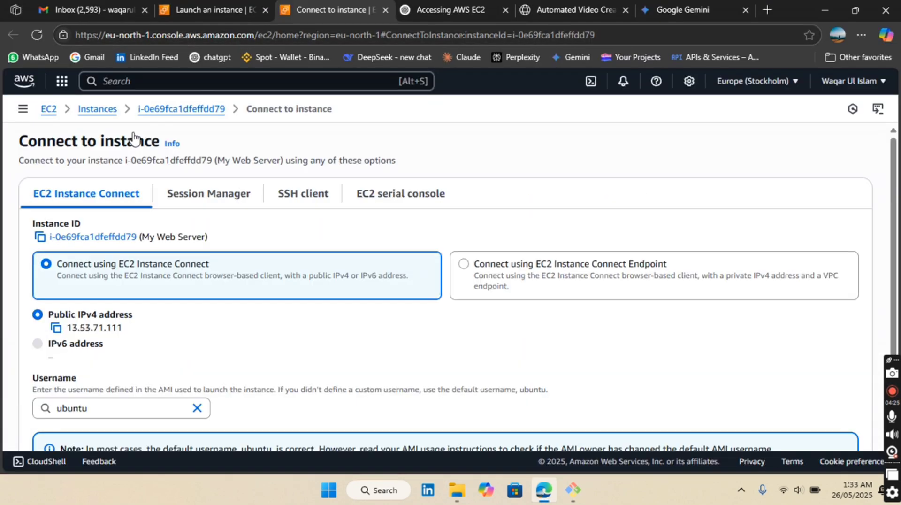
left_click(17, 110)
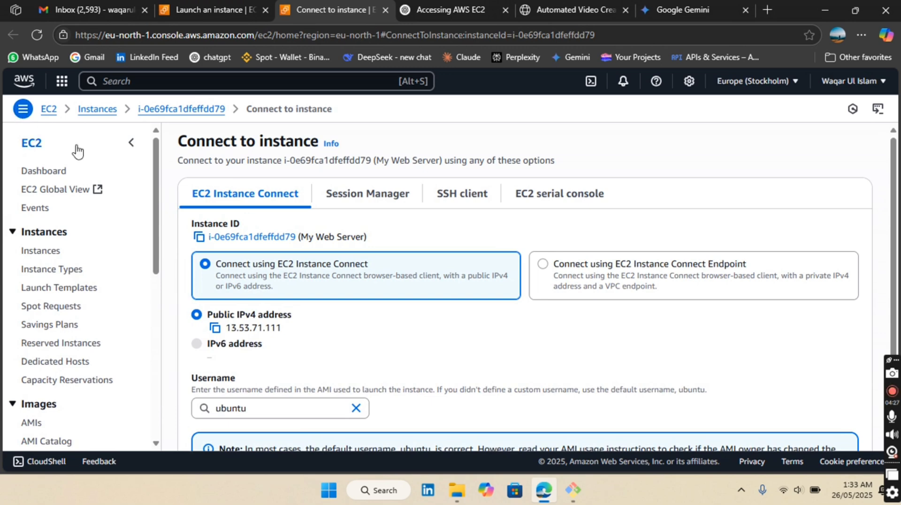
left_click(62, 172)
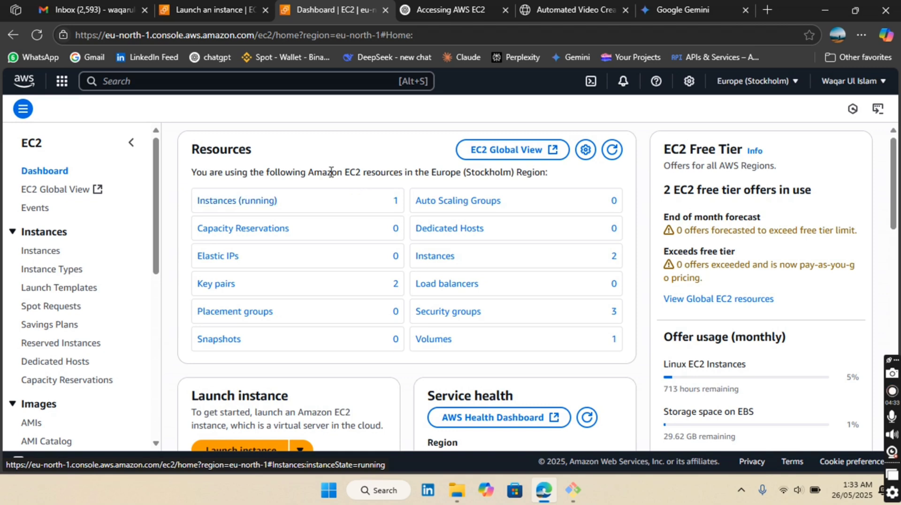
scroll(338, 183, "down", 1)
scroll(331, 173, "down", 5)
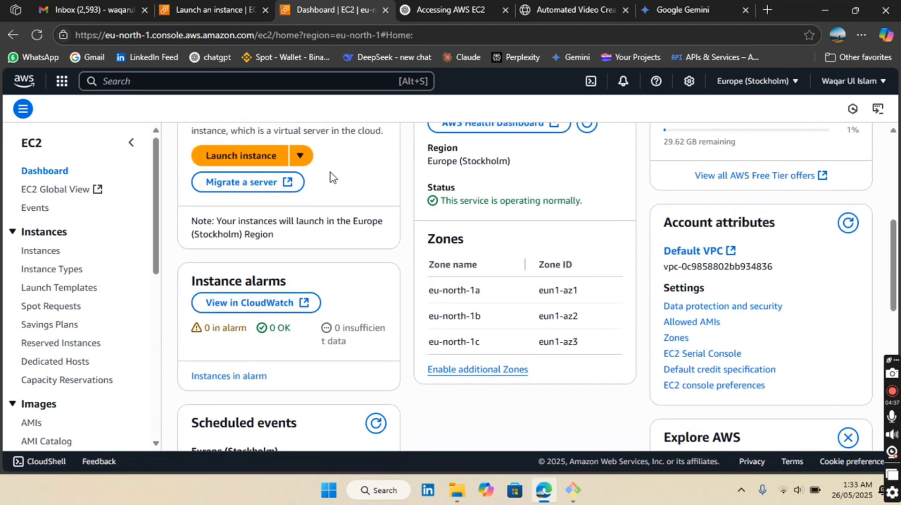
scroll(330, 174, "down", 2)
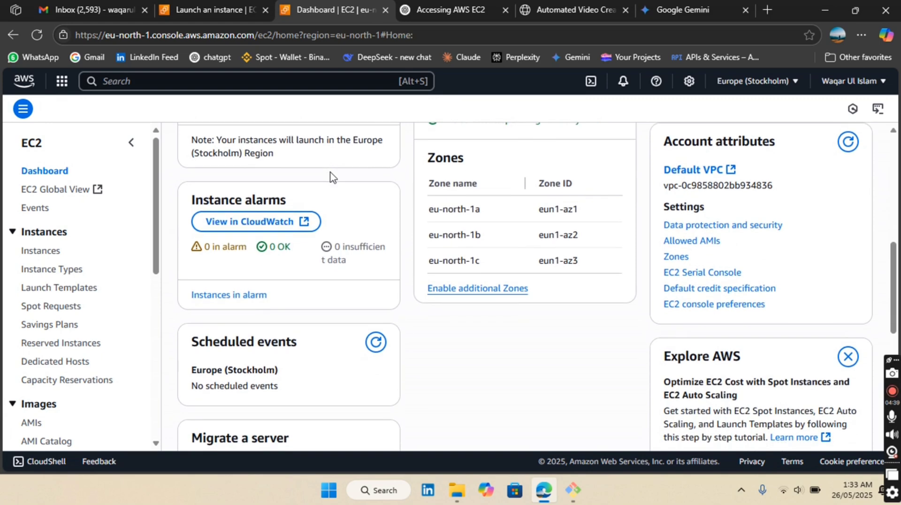
scroll(331, 173, "up", 10)
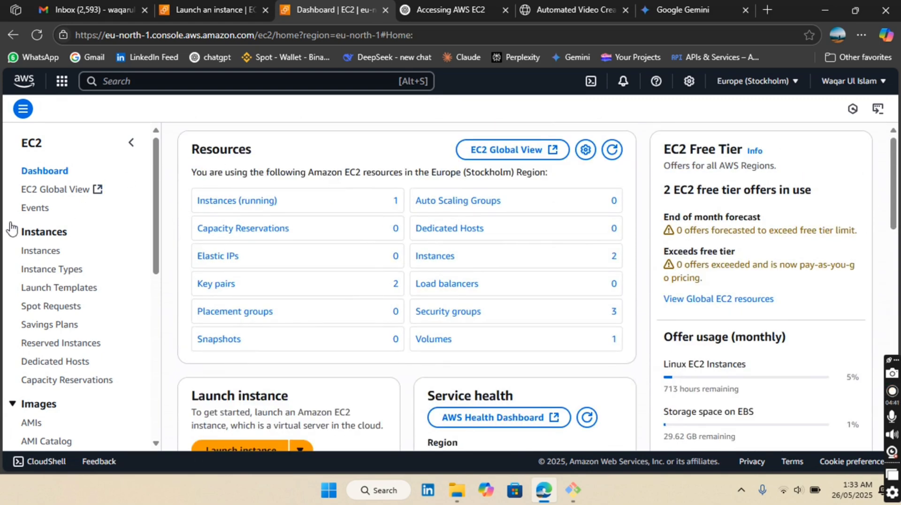
Step: Copy the running My Web Server instance's public IPv4 address from its details in the instances list
left_click(27, 252)
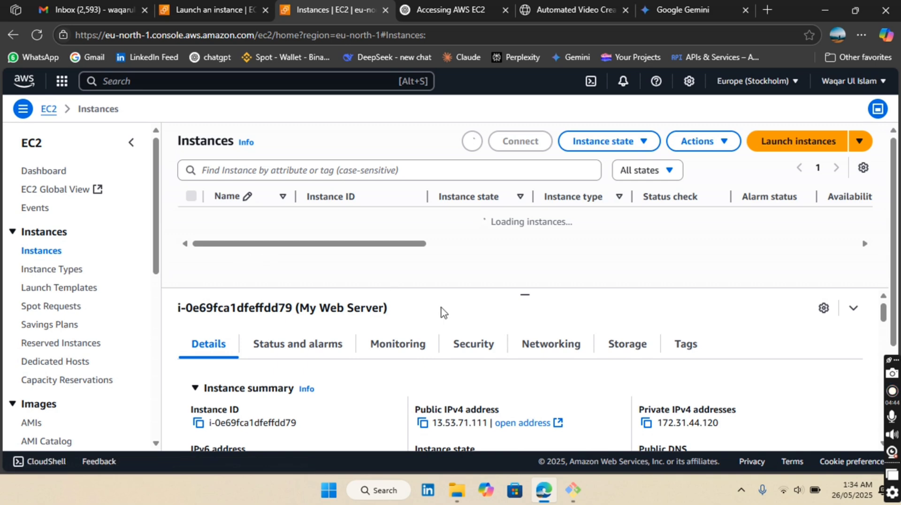
scroll(519, 314, "down", 2)
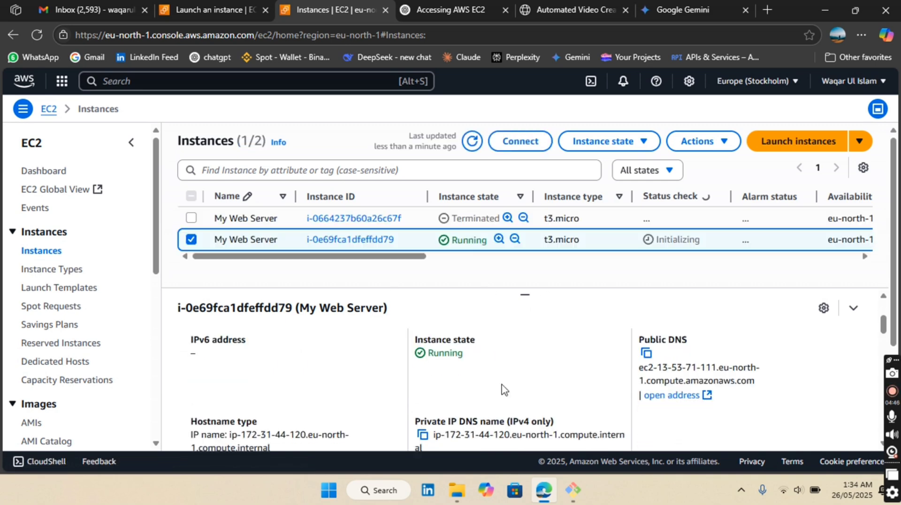
scroll(504, 389, "up", 1)
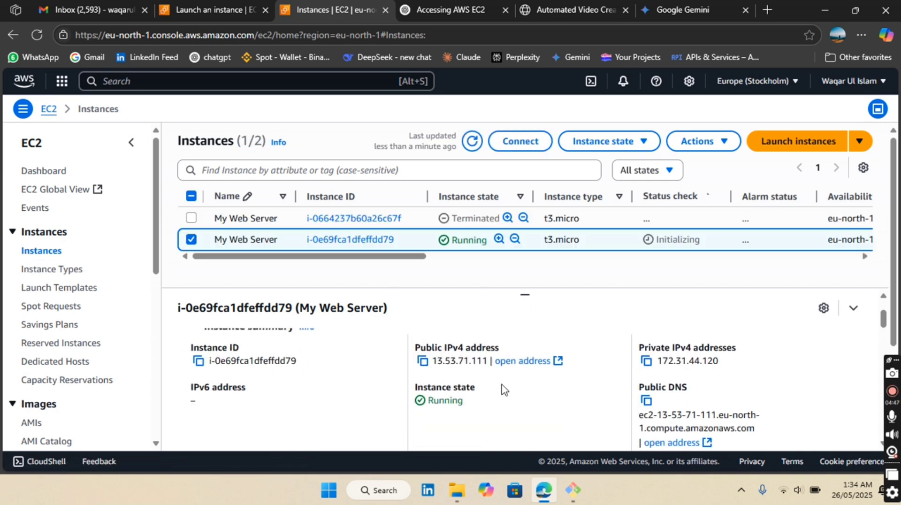
left_click(422, 362)
Step: Switch to Git Bash and remove the old IP address after ubuntu@ in the ssh command
key("alt+Tab")
key("alt+Tab")
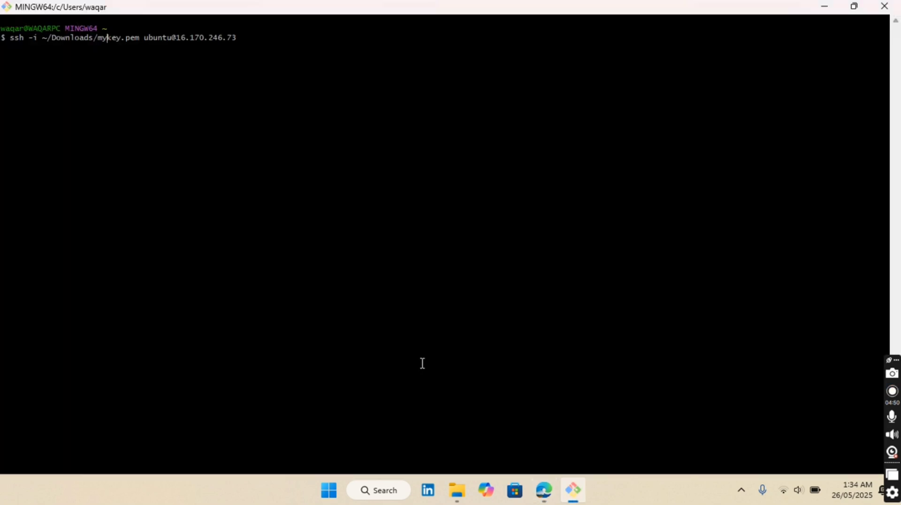
left_click_drag(172, 38, 238, 40)
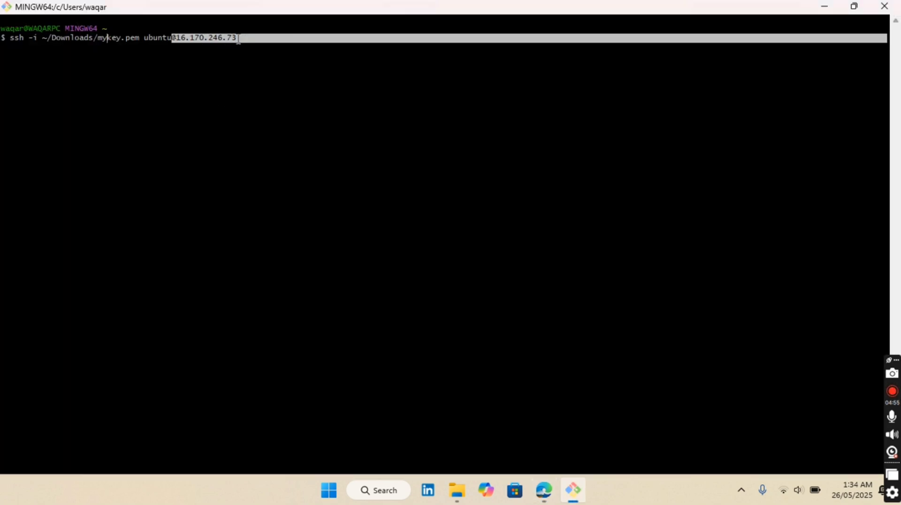
left_click(111, 38)
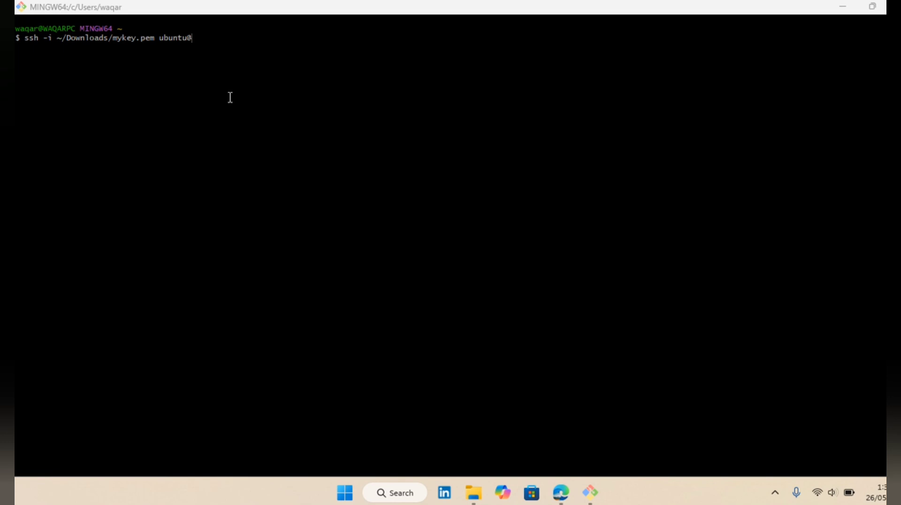
Step: Try to paste an IP address from the clipboard history after ubuntu@ in the ssh command
key("super+v")
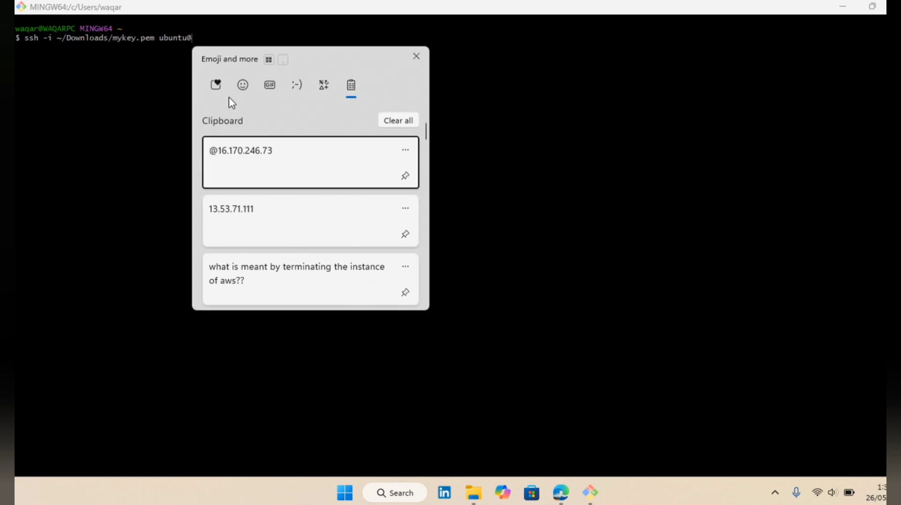
key("Escape")
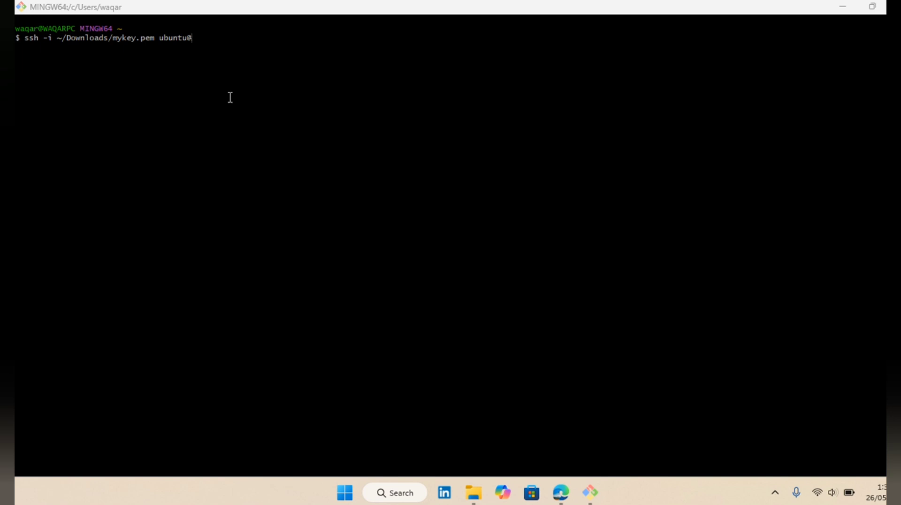
key("super+v")
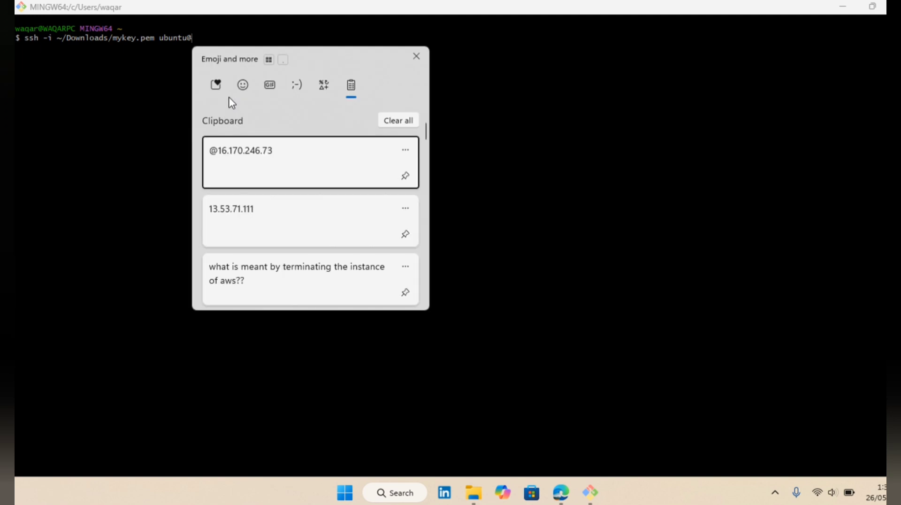
left_click(228, 140)
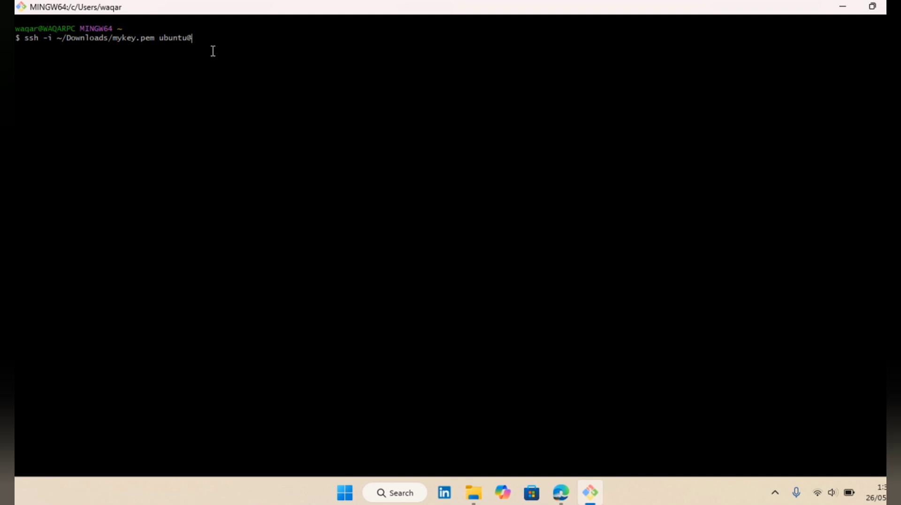
Step: Complete the ssh command with the running instance's public IPv4 address 13.53.71.111 after ubuntu@, checking it against the AWS console
type("16.")
key("alt+Tab")
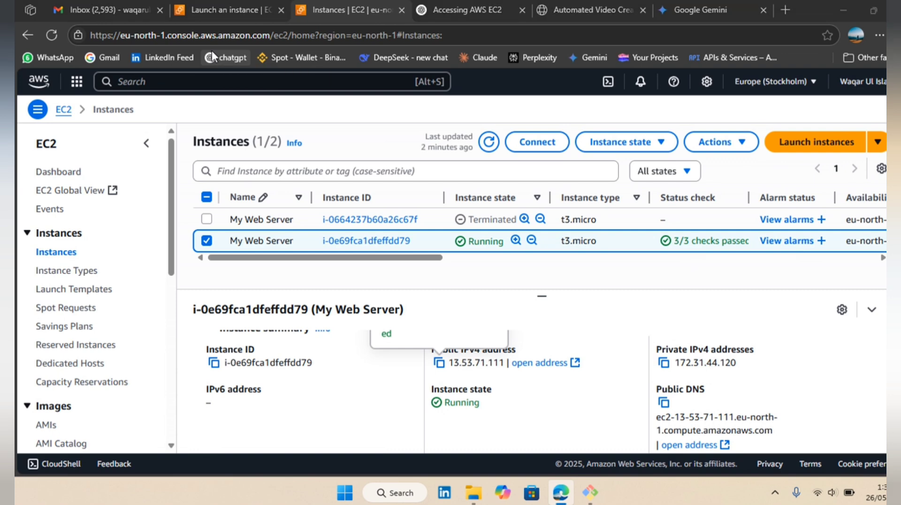
key("alt+Tab")
key("BackSpace")
key("BackSpace")
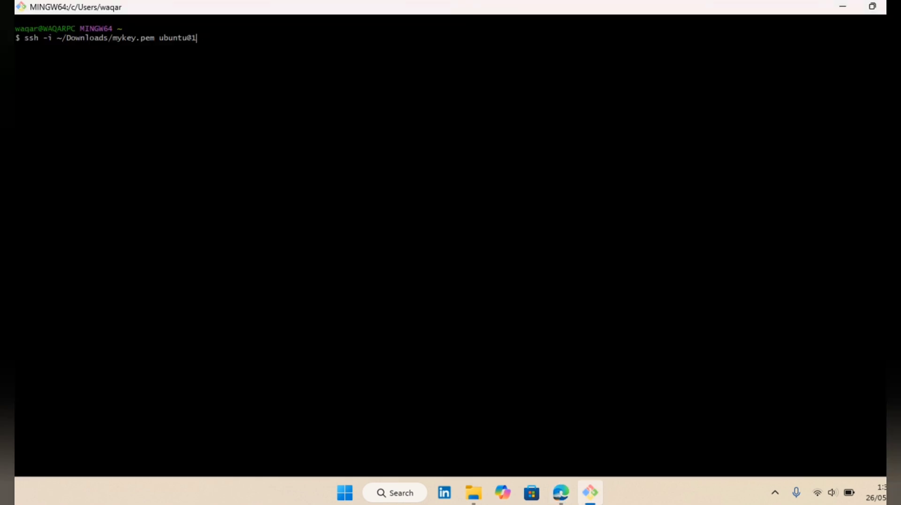
type("3.53.71")
key("alt+Tab")
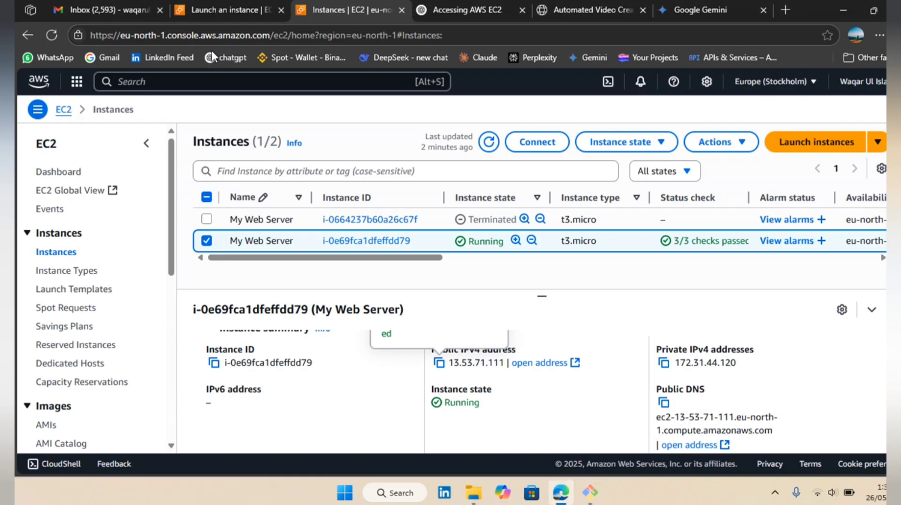
key("alt+Tab")
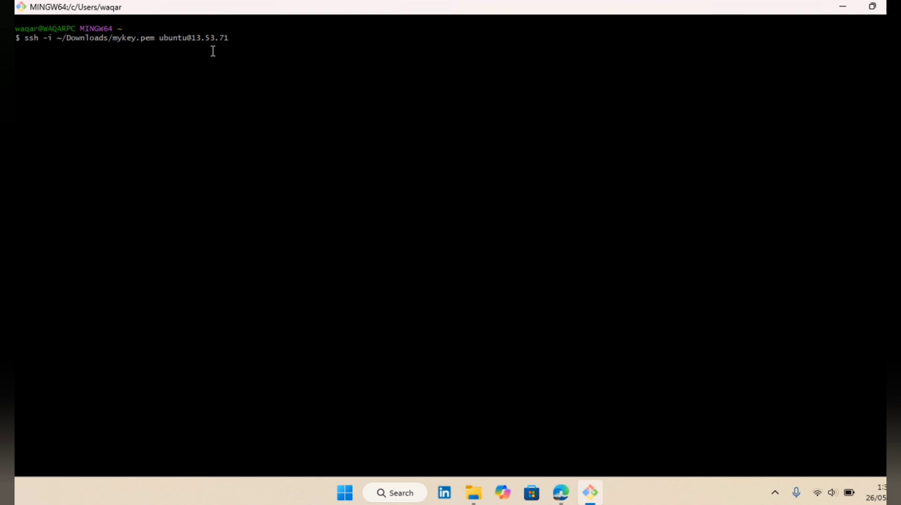
type(".111")
Step: Verify the IP address in the AWS console, then run the ssh command in Git Bash and accept the host with yes
key("alt+Tab")
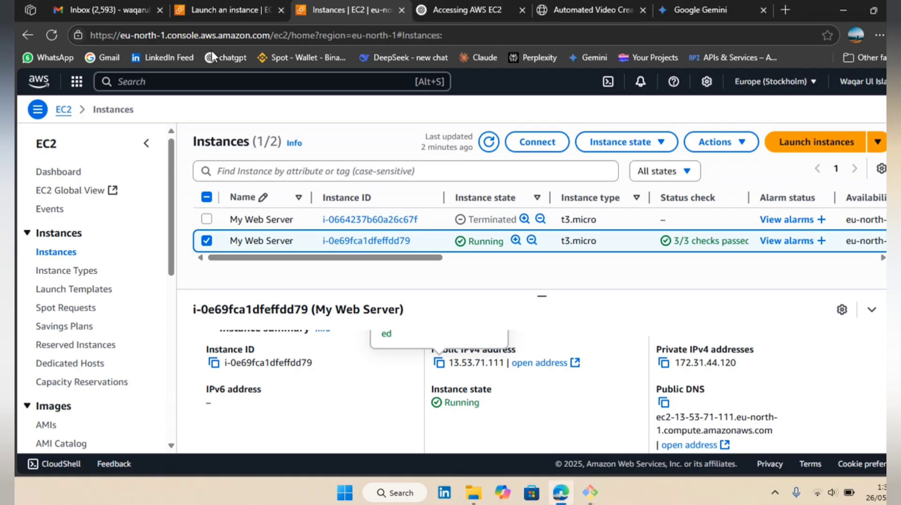
key("alt+Tab")
key("Return")
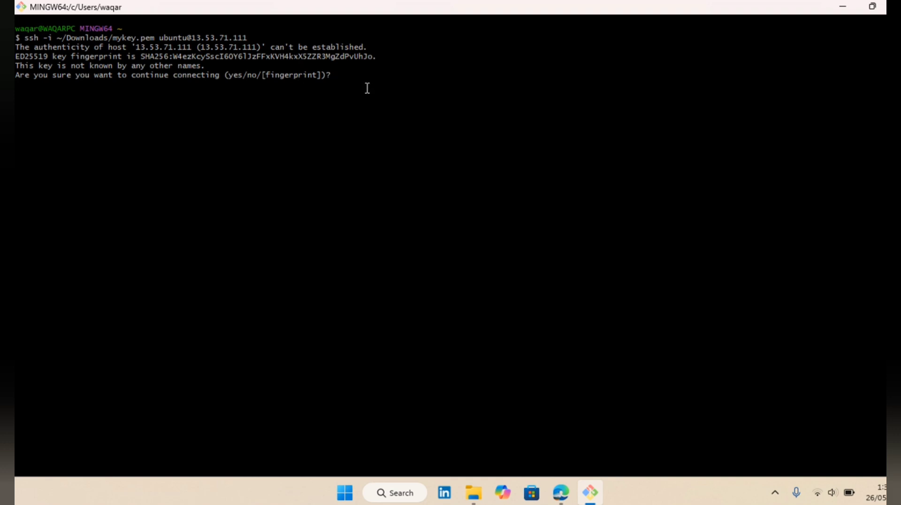
type("yes")
key("Return")
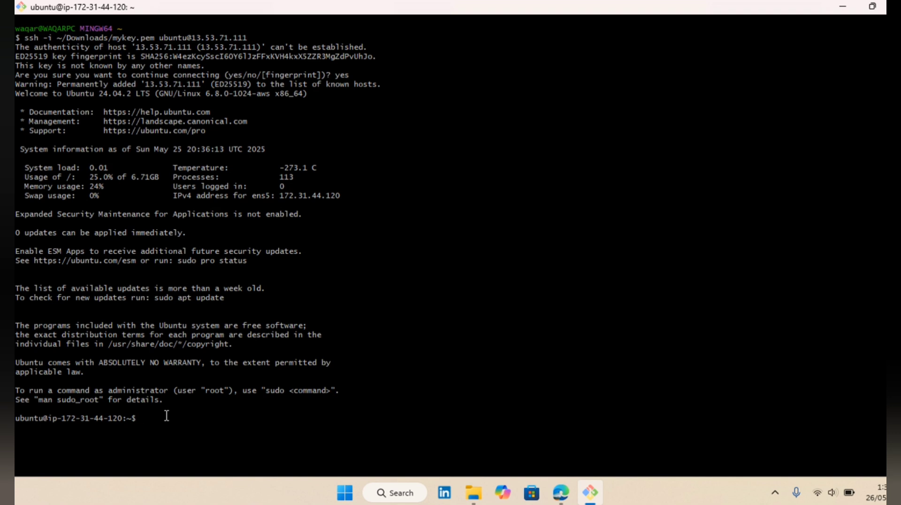
Step: Switch to the AWS console in the browser and open the running My Web Server instance's public IPv4 address as a web page
key("alt+Tab")
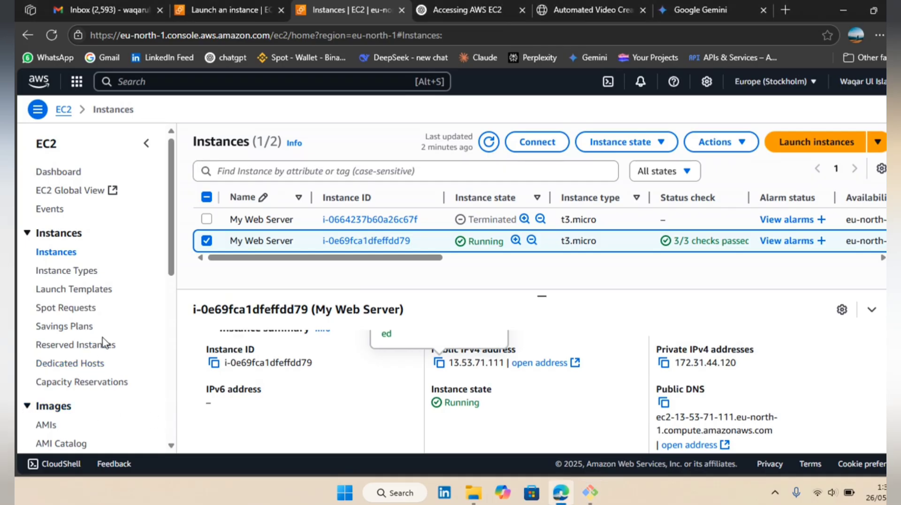
scroll(103, 342, "down", 1)
scroll(105, 343, "down", 1)
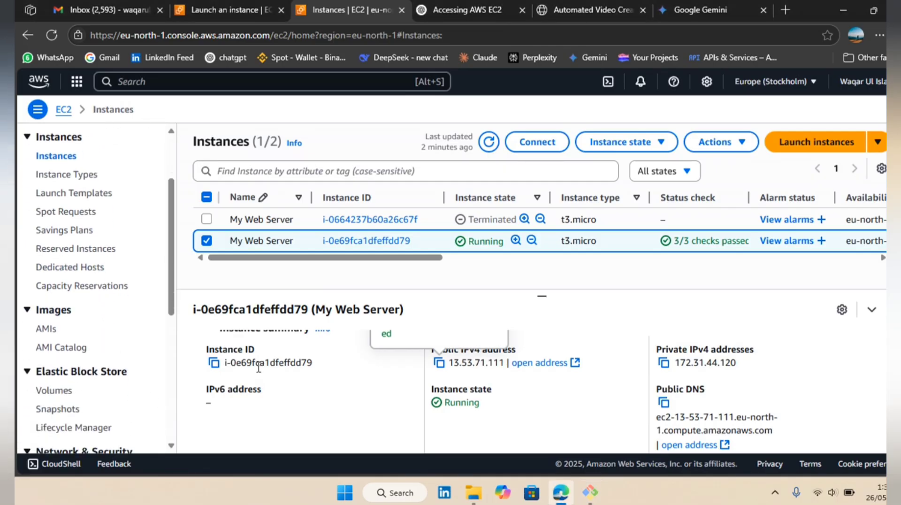
scroll(259, 366, "down", 2)
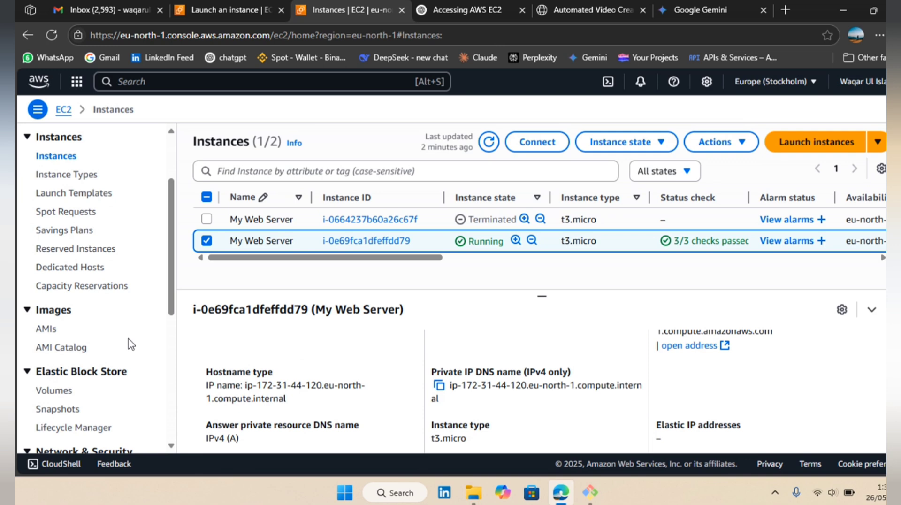
scroll(454, 327, "up", 2)
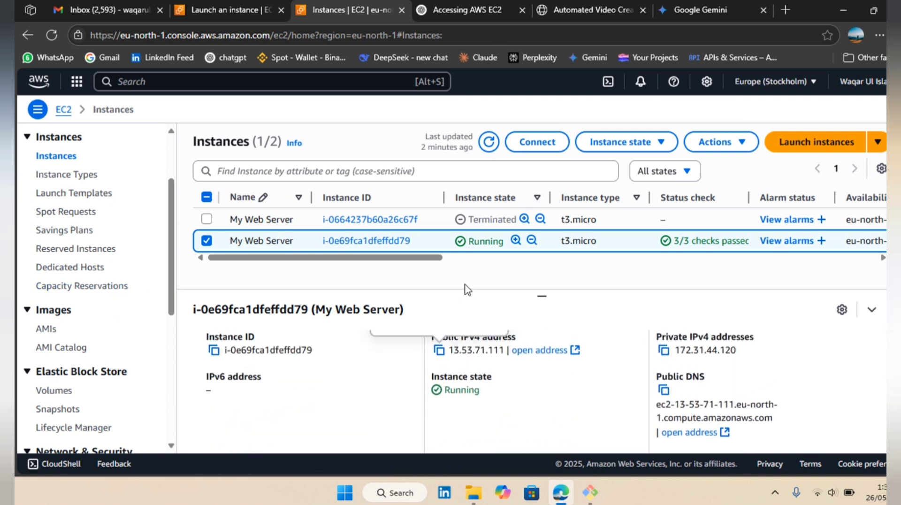
scroll(488, 363, "up", 1)
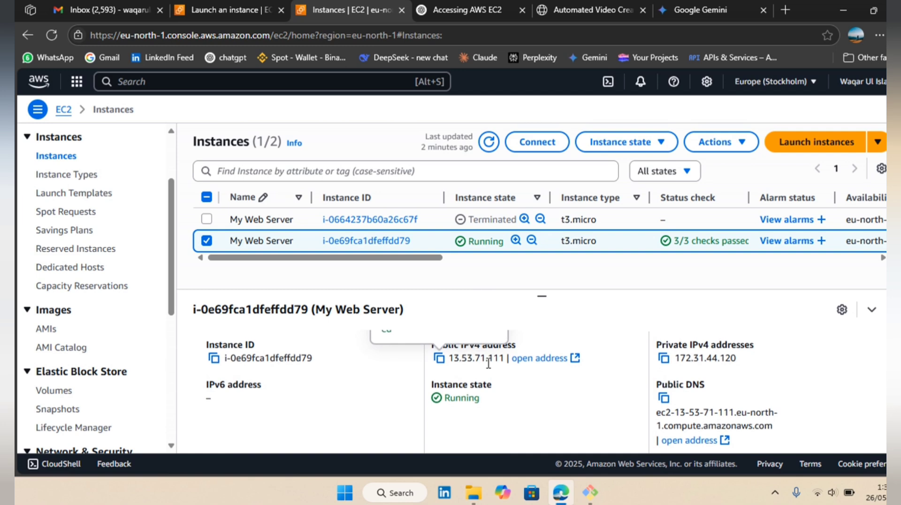
scroll(496, 372, "up", 1)
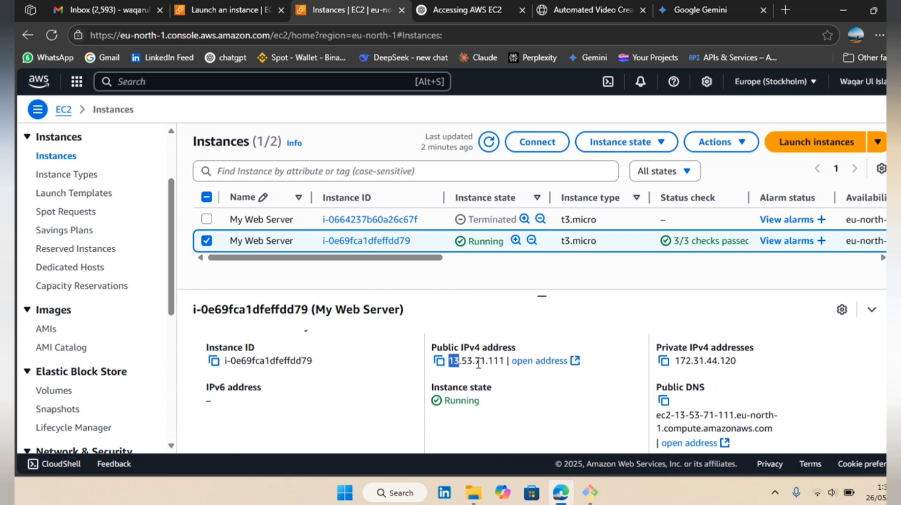
double_click(476, 360)
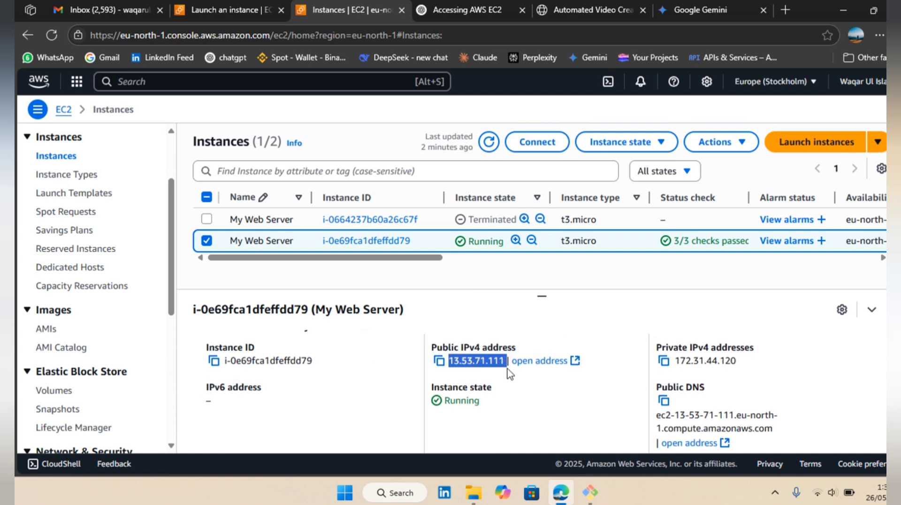
left_click(575, 361)
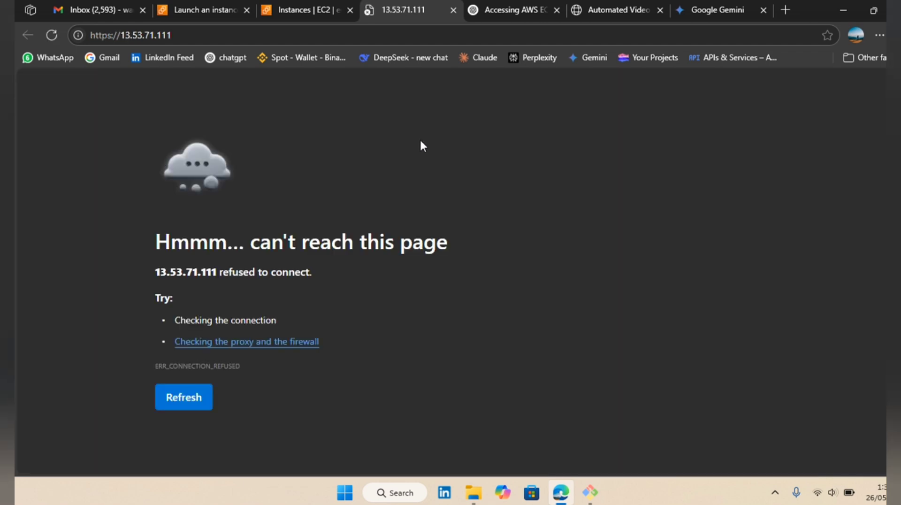
Step: Return to the EC2 instances list and look over the running My Web Server instance's details
left_click(311, 9)
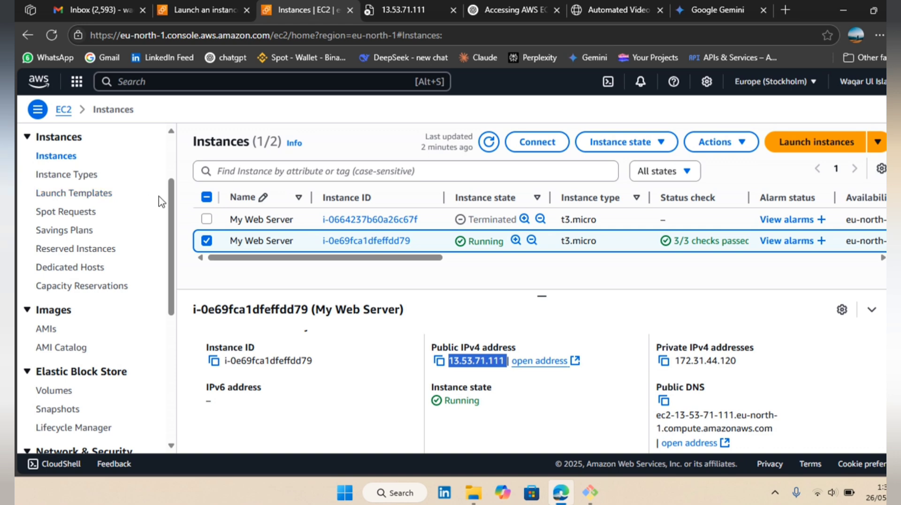
scroll(111, 217, "up", 1)
scroll(111, 217, "up", 2)
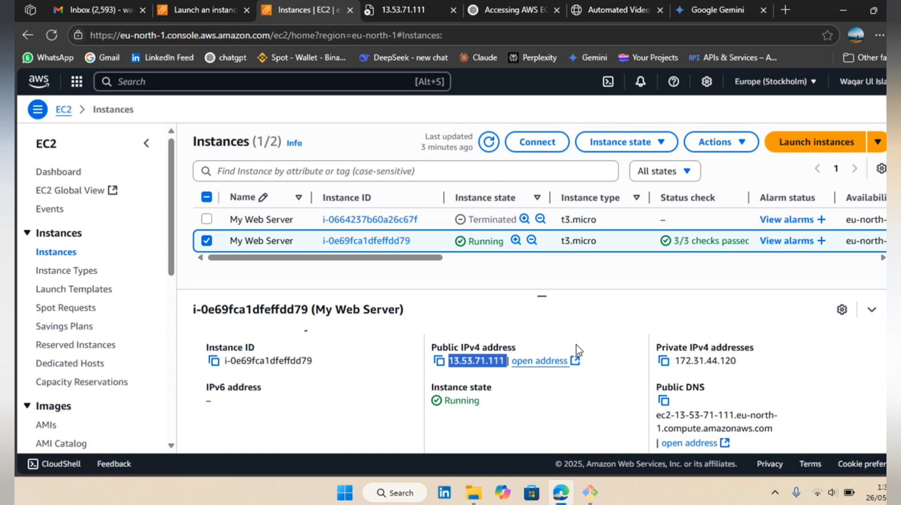
scroll(579, 350, "down", 1)
scroll(577, 350, "down", 1)
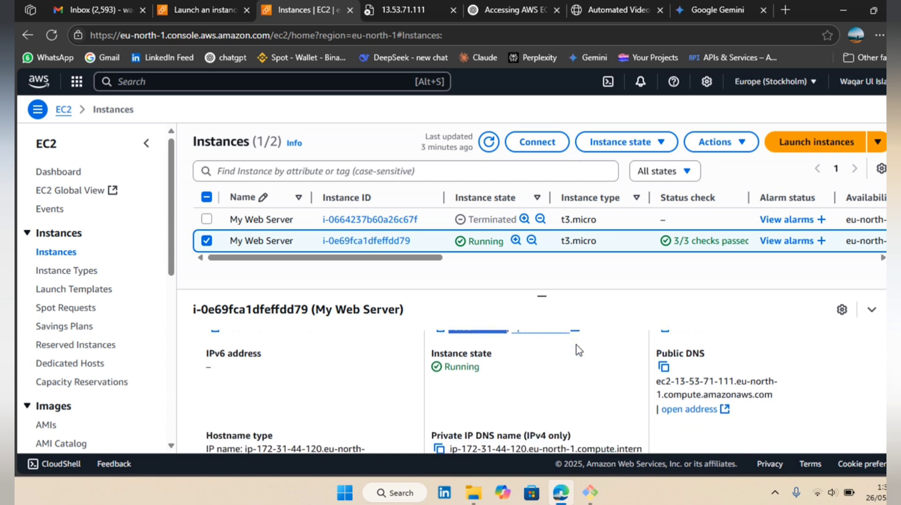